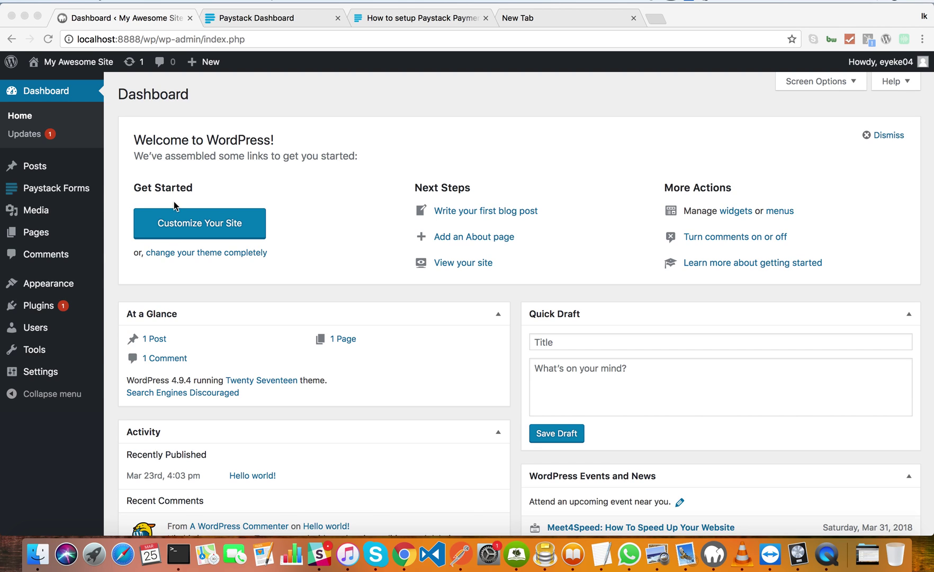
Go to the Add Plugins page from the Plugins menu.
mouse_move(46, 310)
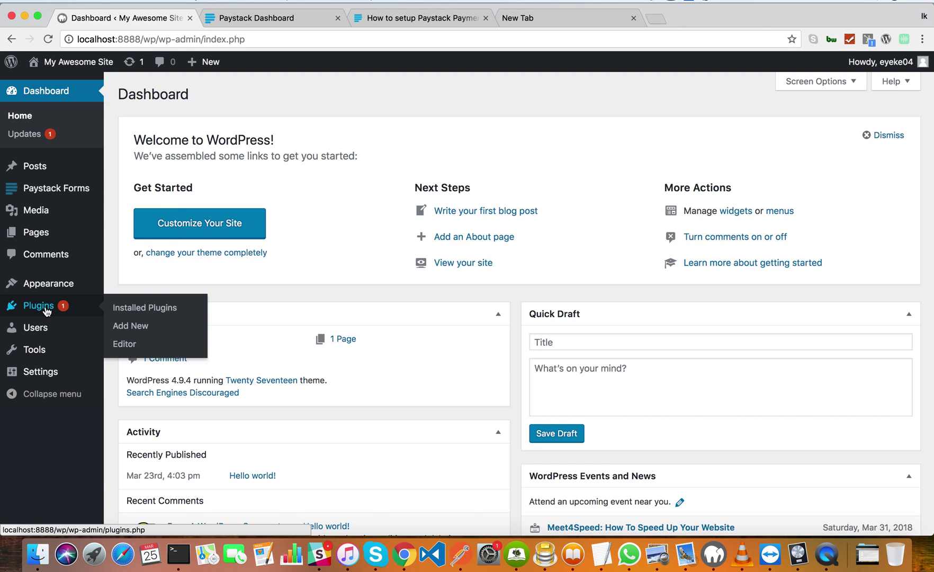
click(137, 325)
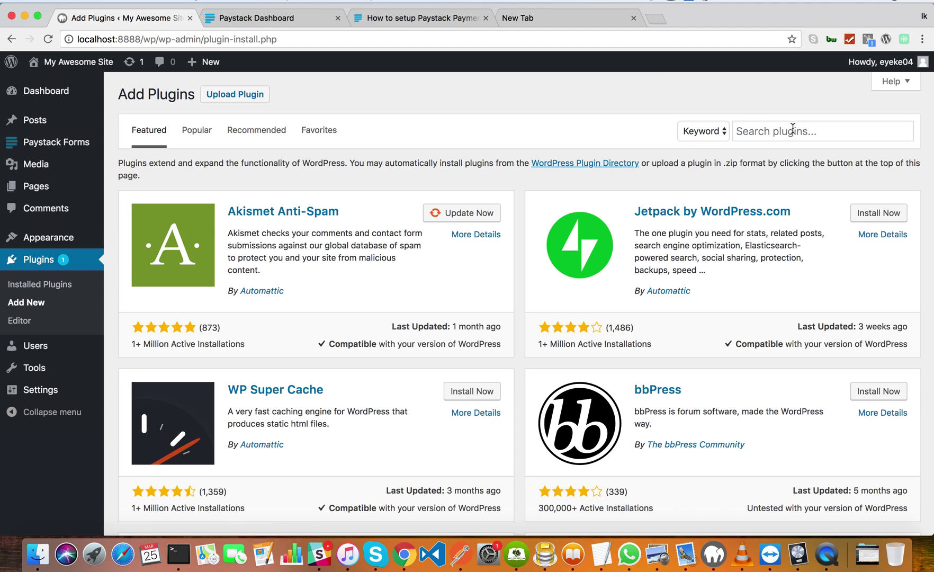
Search plugins for 'paystack payment form' and confirm Payment forms for Paystack shows Active.
click(794, 131)
text(pay)
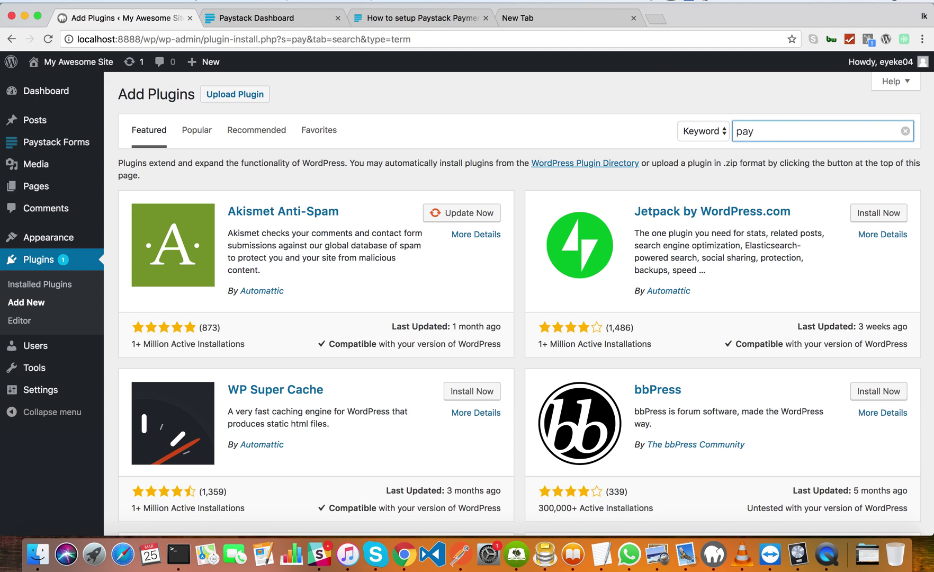
text(stack pa)
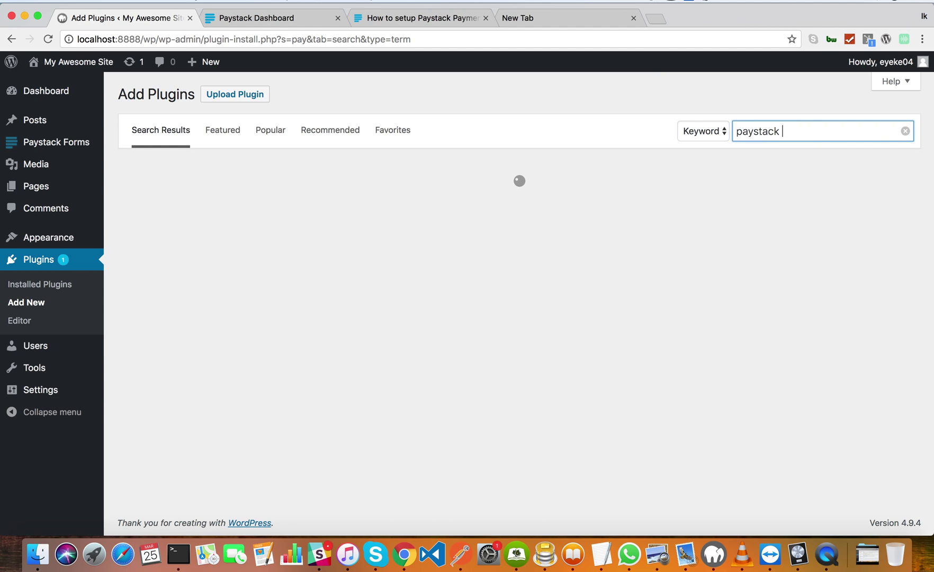
text(yment form)
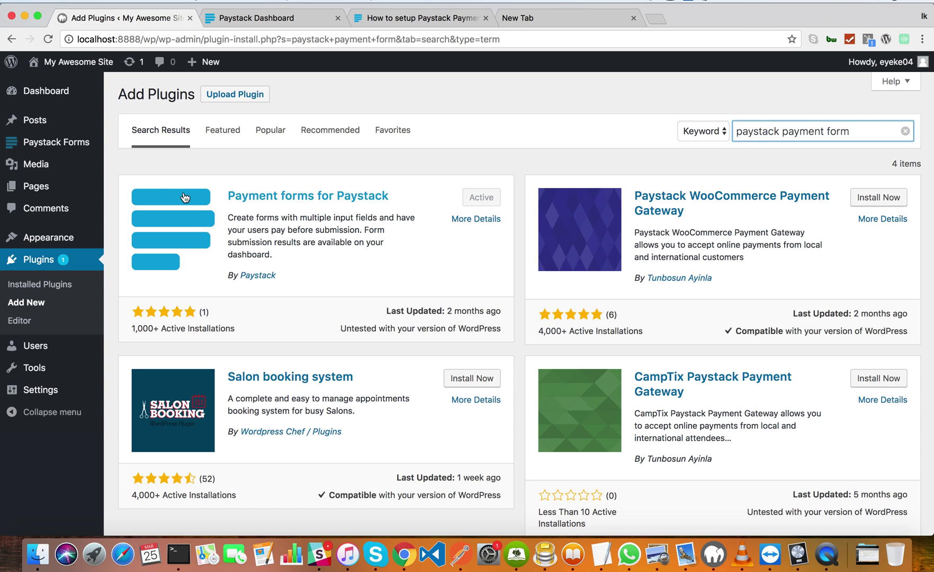
mouse_move(49, 148)
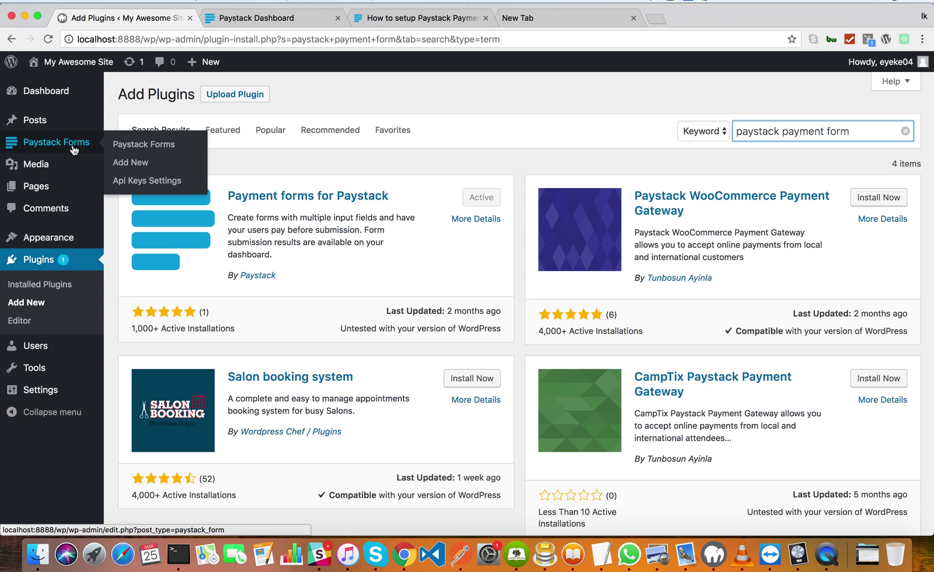
Open the Paystack Forms Api Keys Settings, showing Test Mode and filled test and live keys.
click(74, 150)
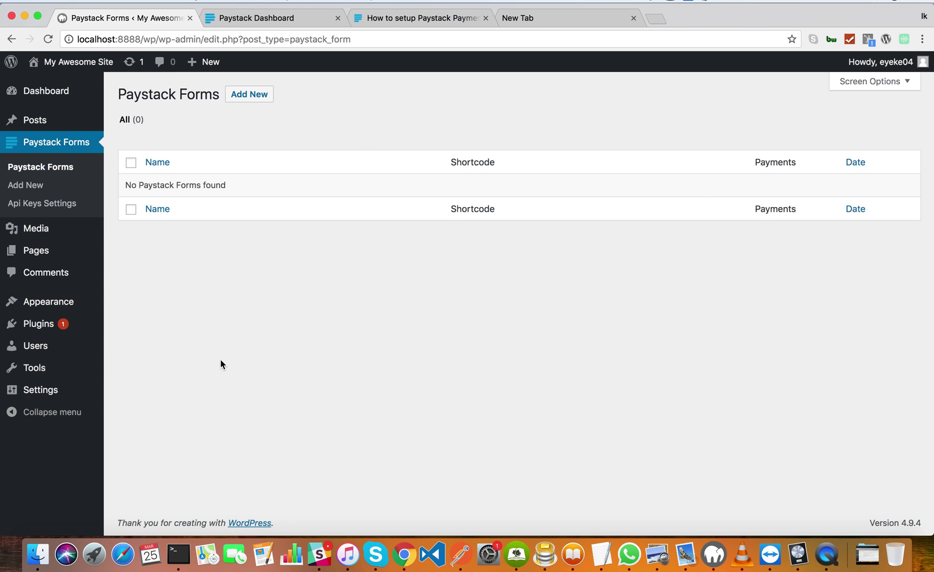
click(64, 205)
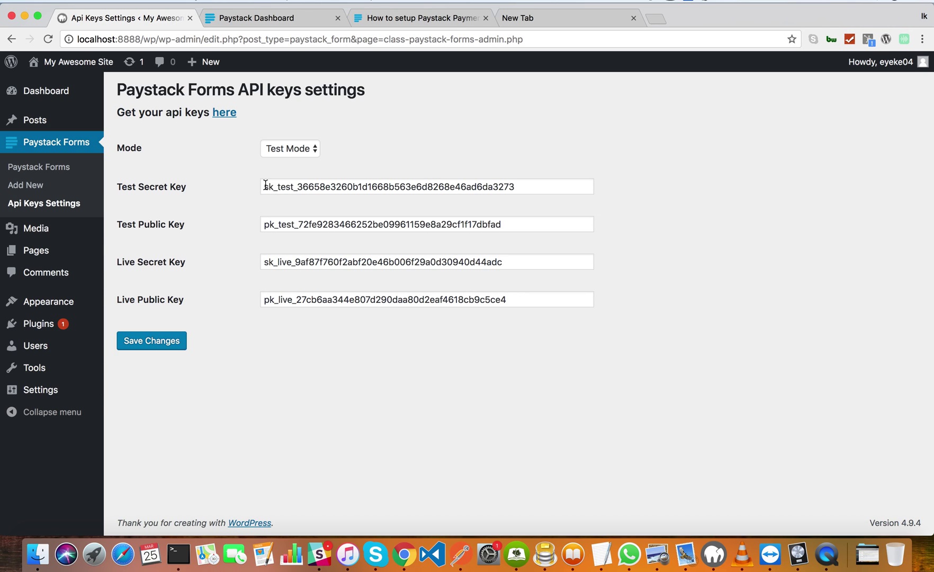
Compare the keys with Paystack Dashboard's API Keys & Webhooks settings, then return to WordPress.
click(289, 18)
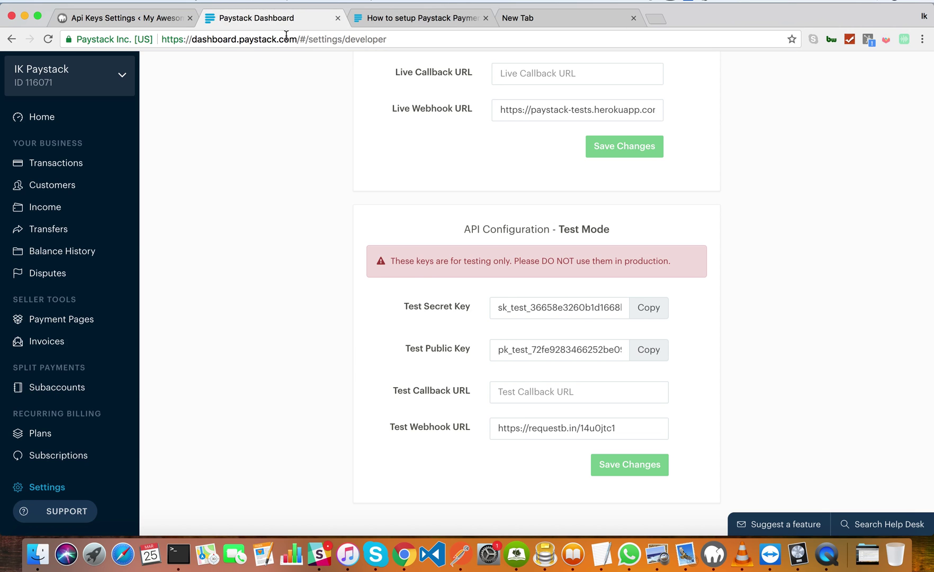
click(74, 486)
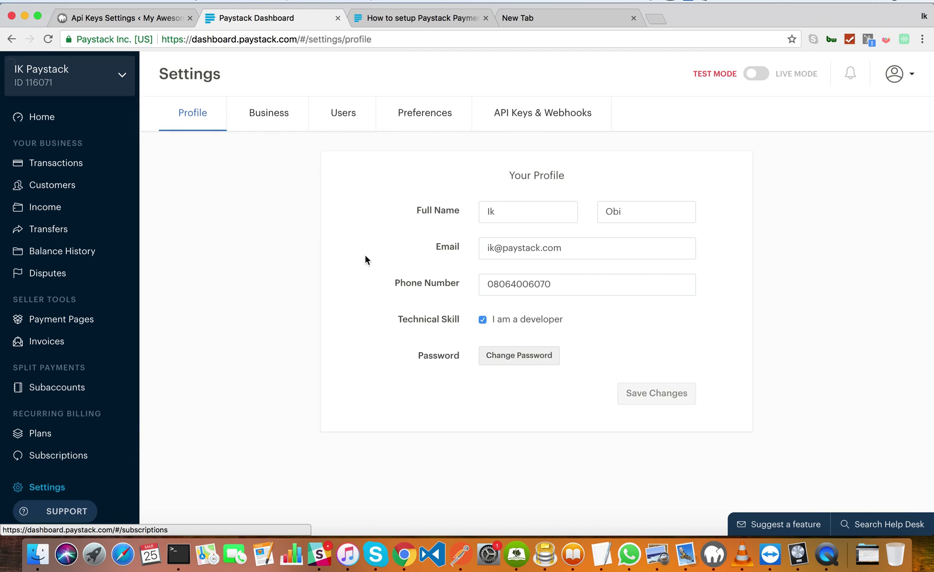
click(552, 113)
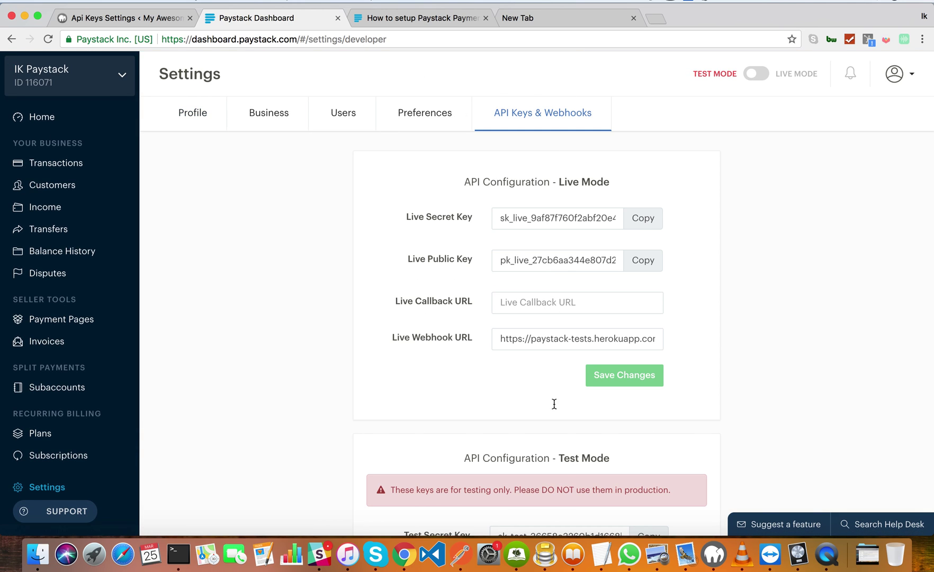
scroll(539, 277, down, 5)
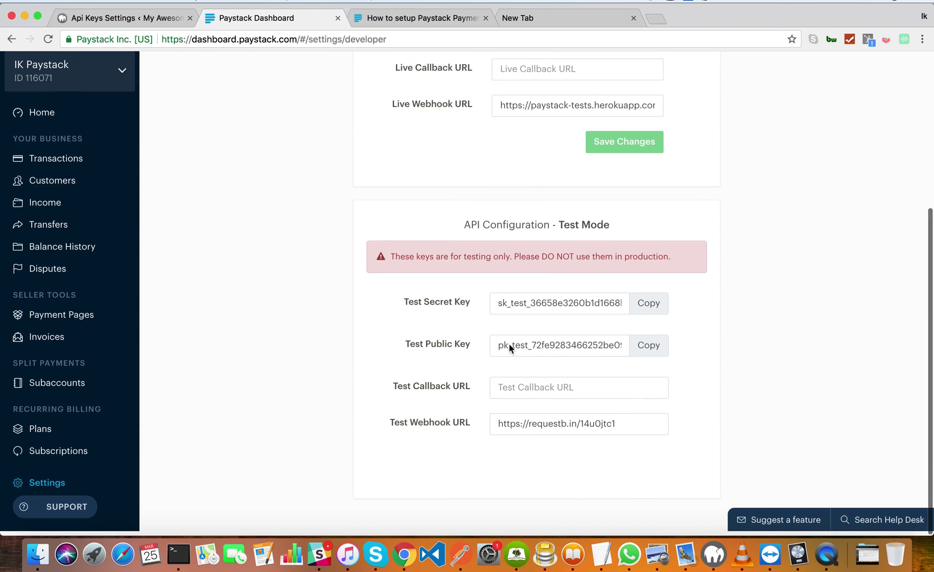
scroll(582, 137, up, 5)
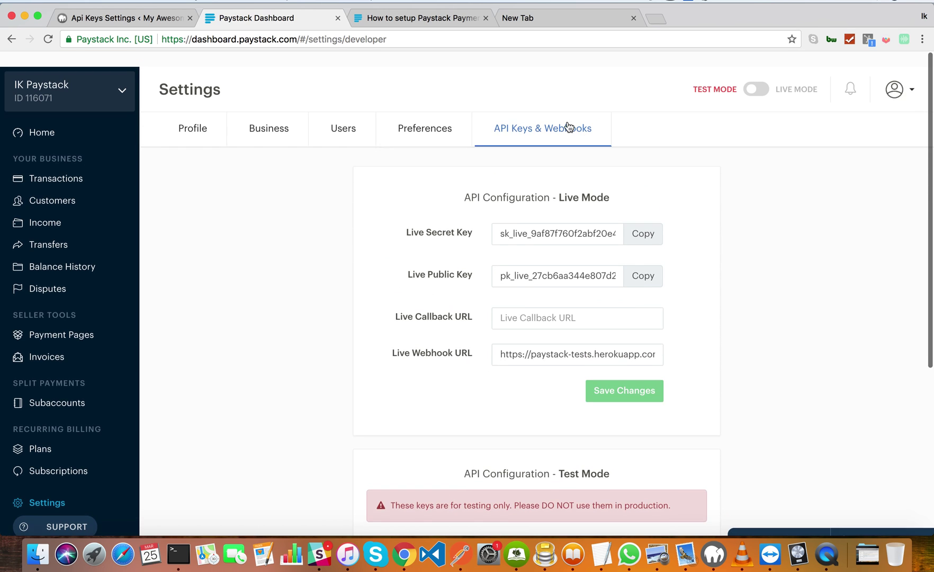
scroll(542, 247, down, 5)
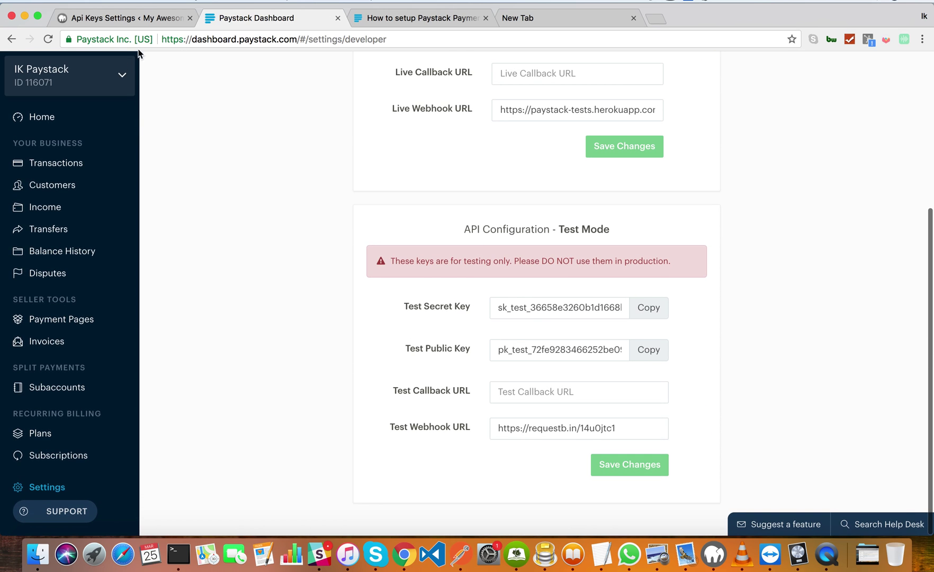
click(119, 20)
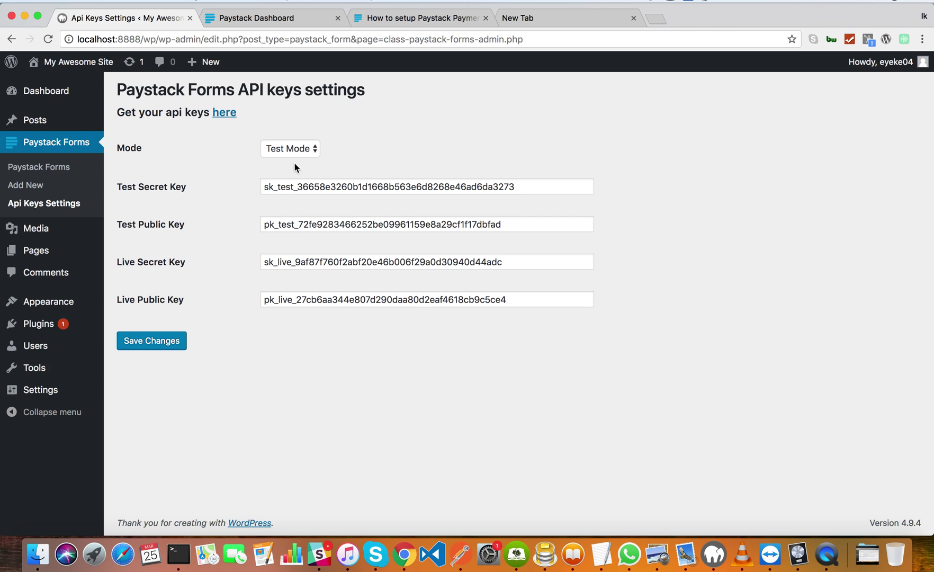
Leave the payment Mode on Test Mode and go to the still-empty Paystack Forms list.
click(289, 150)
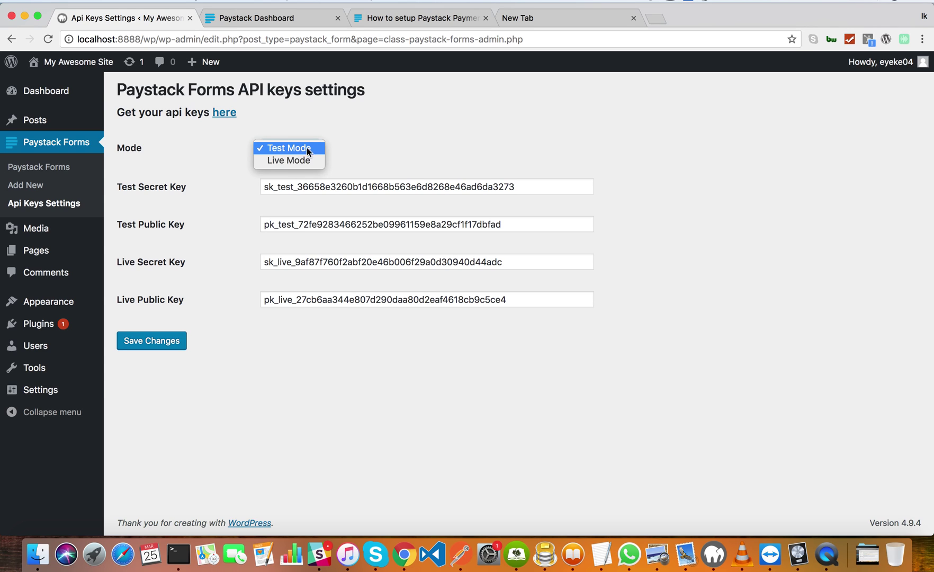
click(376, 158)
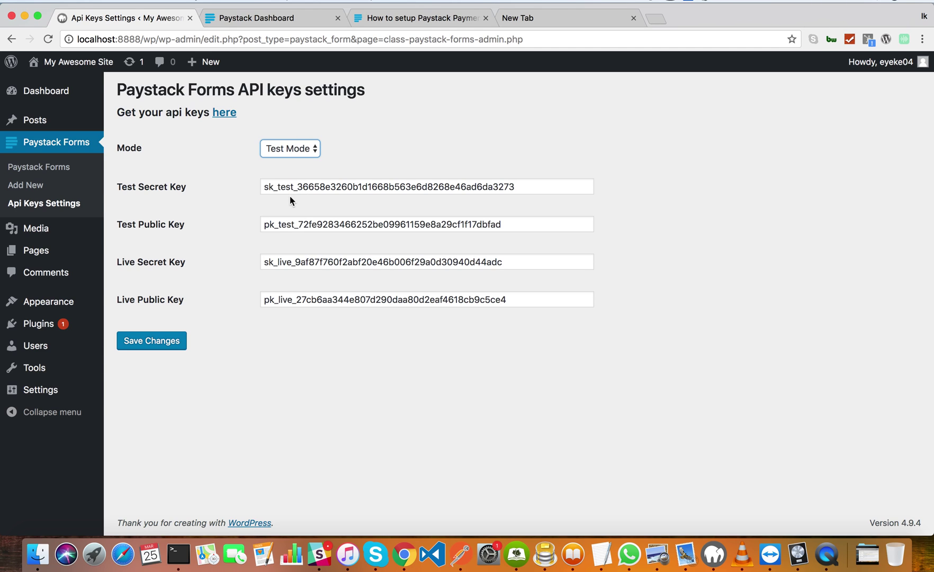
click(277, 152)
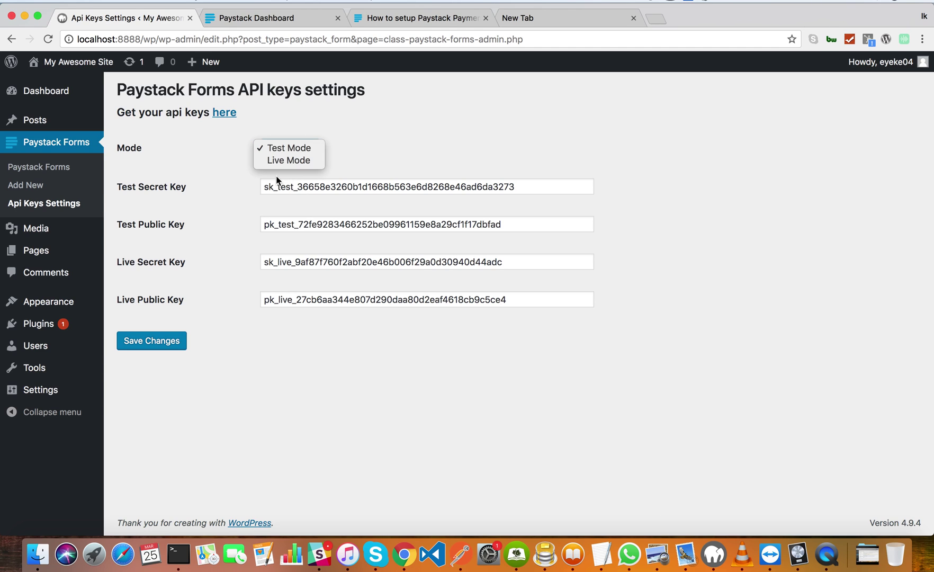
click(384, 153)
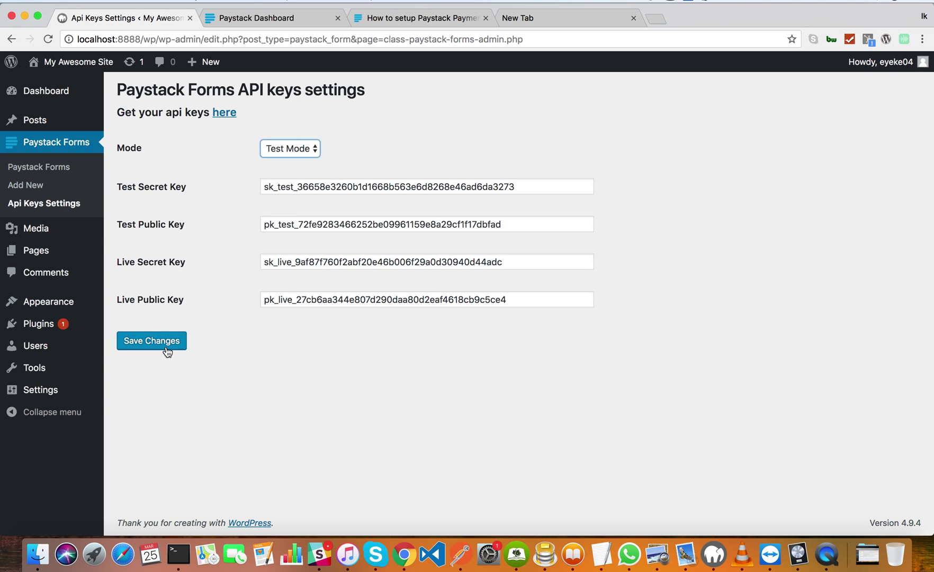
click(74, 173)
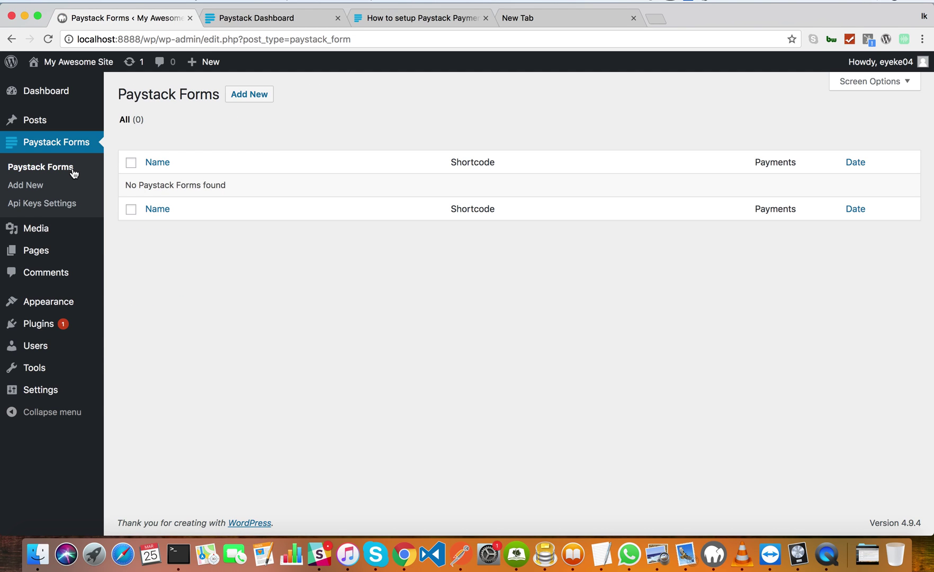
Add a new Paystack form titled 'Concert Tickets'.
click(253, 104)
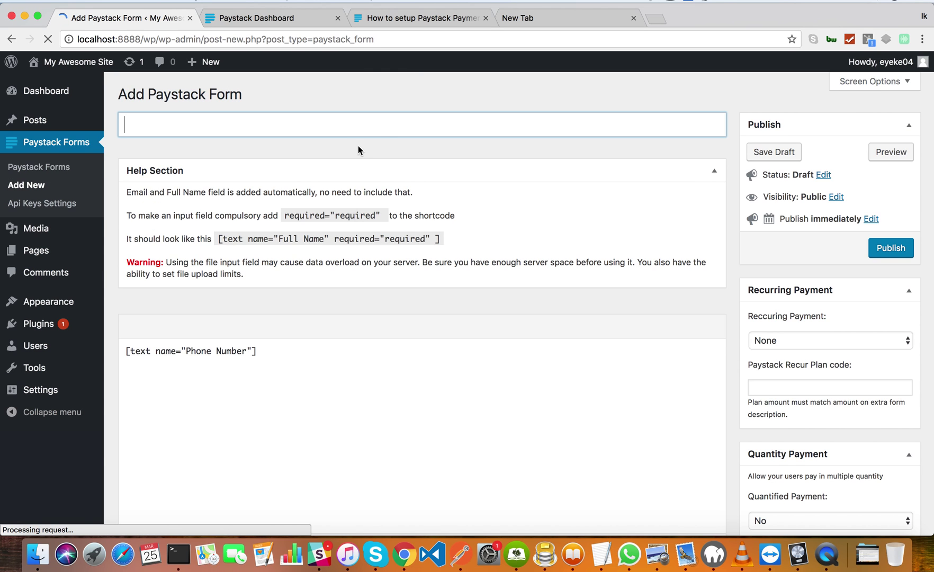
click(212, 128)
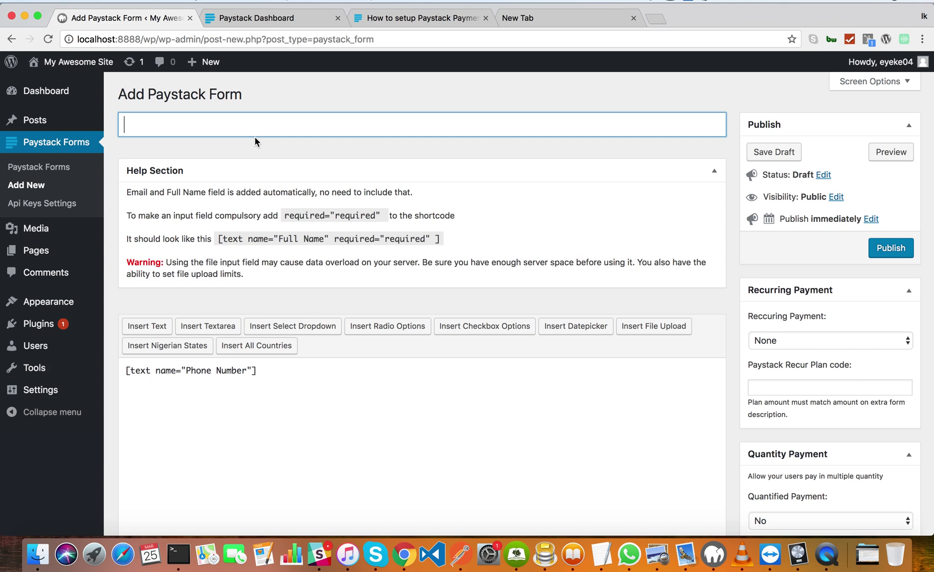
text(Concert Tickes)
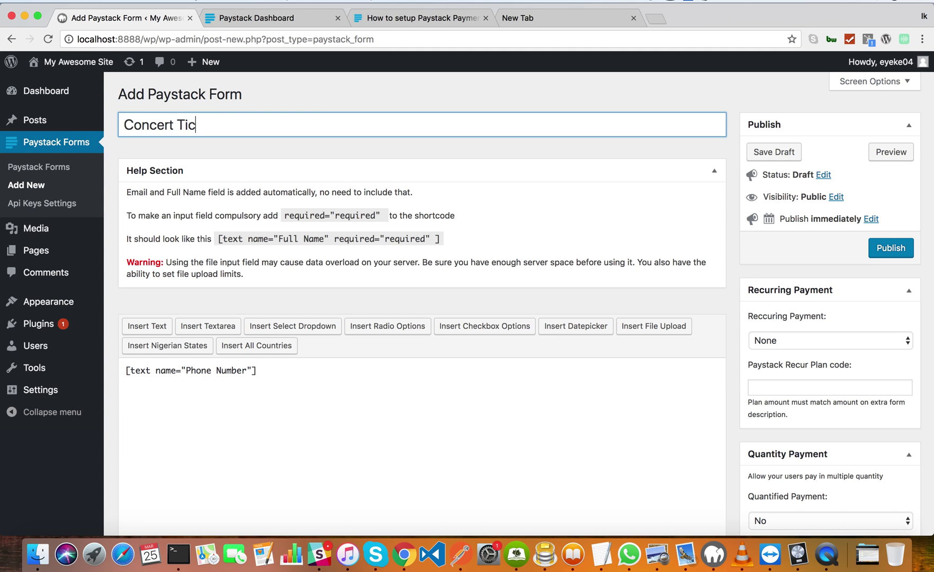
key(BackSpace)
text(ts)
click(281, 385)
scroll(281, 385, down, 3)
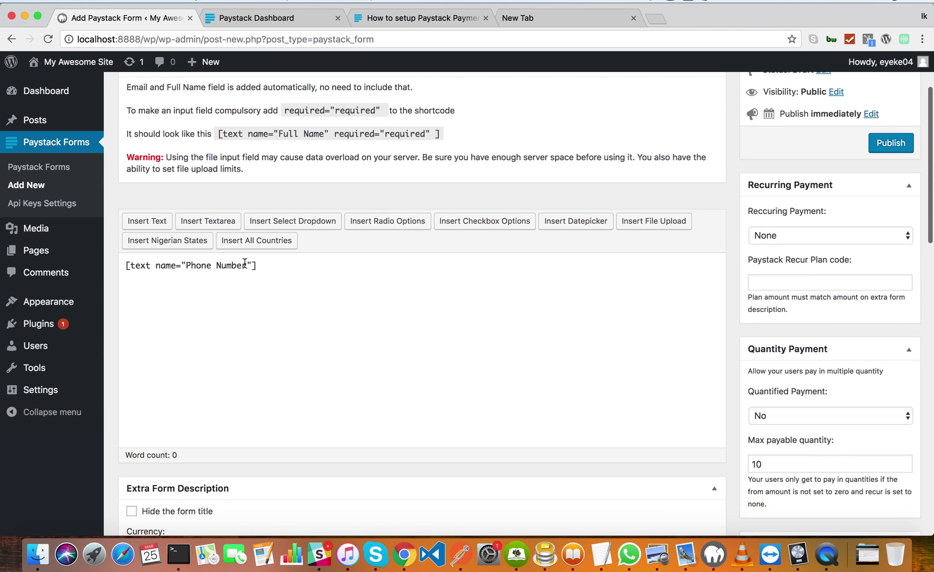
scroll(265, 322, down, 5)
scroll(267, 323, up, 10)
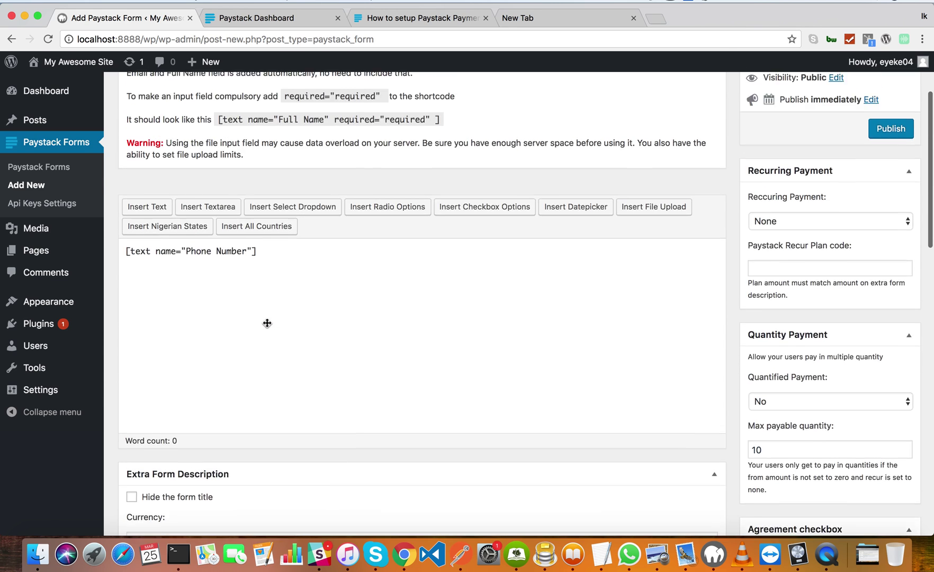
scroll(267, 327, down, 1)
scroll(268, 327, down, 4)
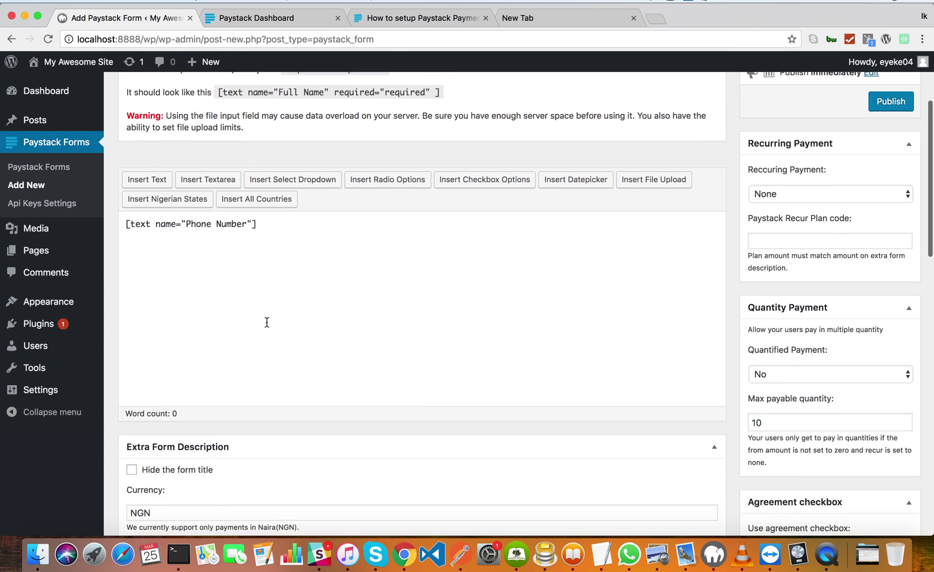
scroll(267, 321, down, 4)
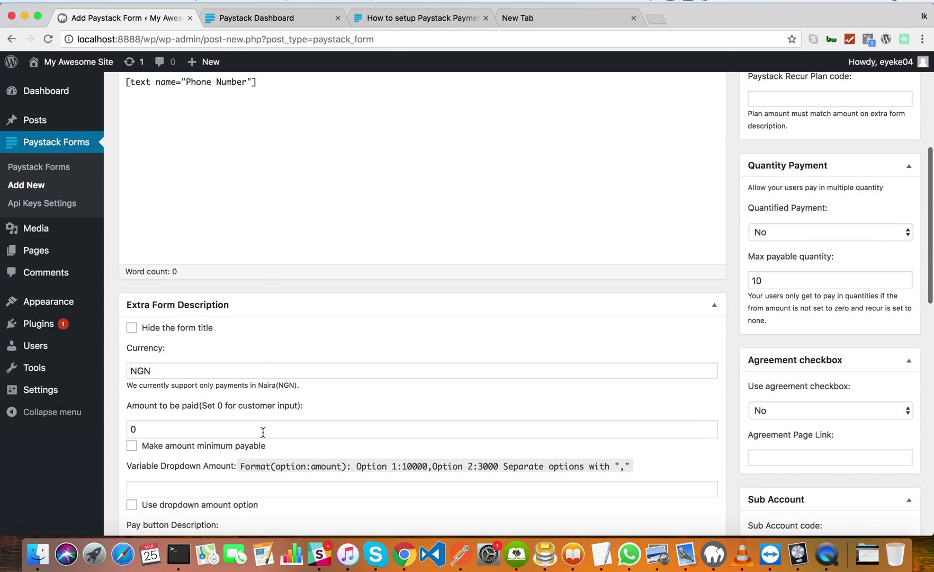
click(254, 429)
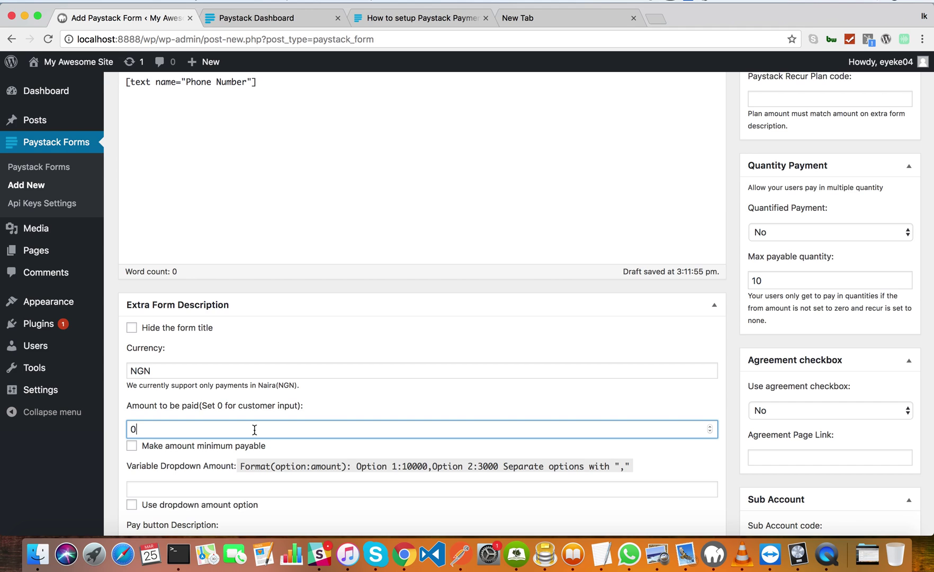
key(BackSpace)
text(5000)
scroll(314, 377, up, 1)
scroll(318, 366, up, 5)
scroll(321, 358, down, 7)
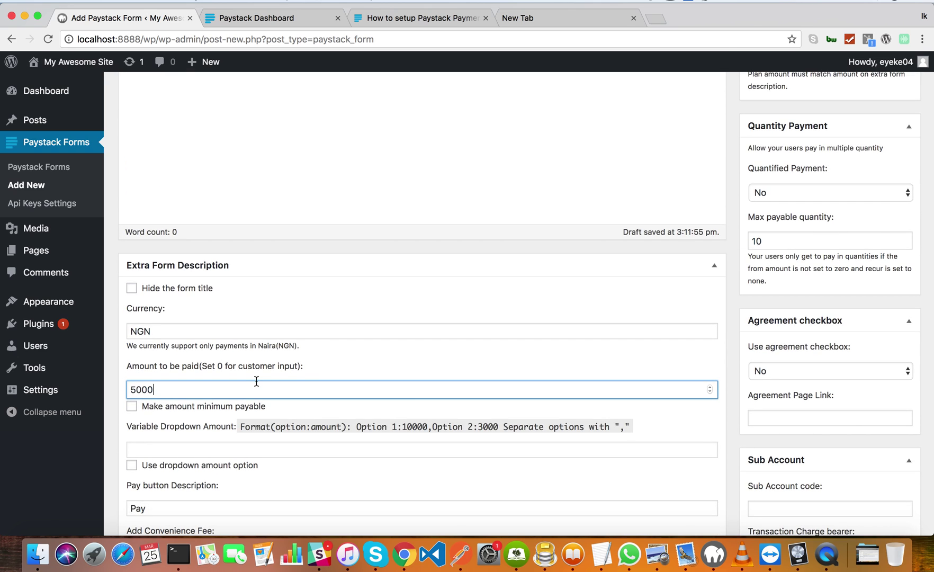
key(Up)
key(BackSpace)
key(BackSpace)
key(BackSpace)
drag(128, 365, 290, 378)
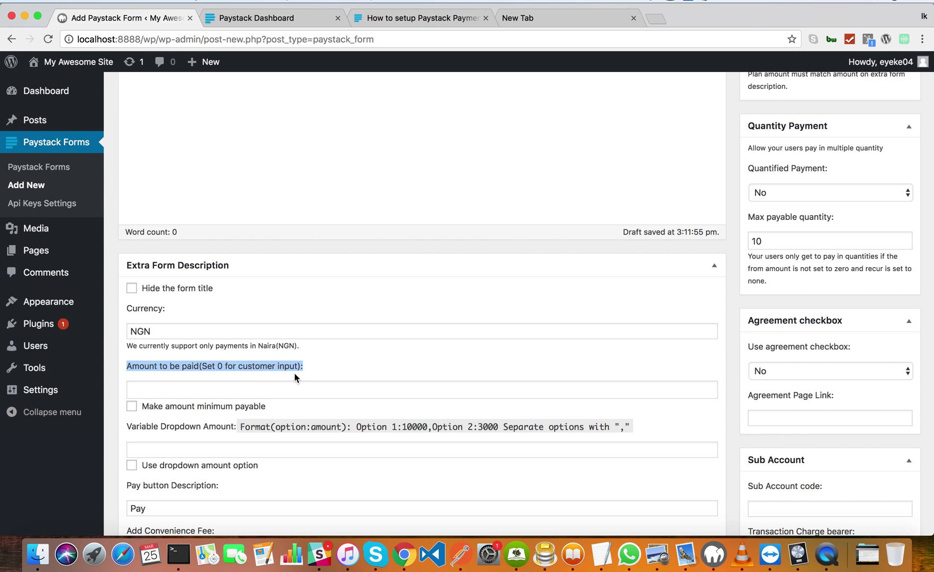
click(238, 389)
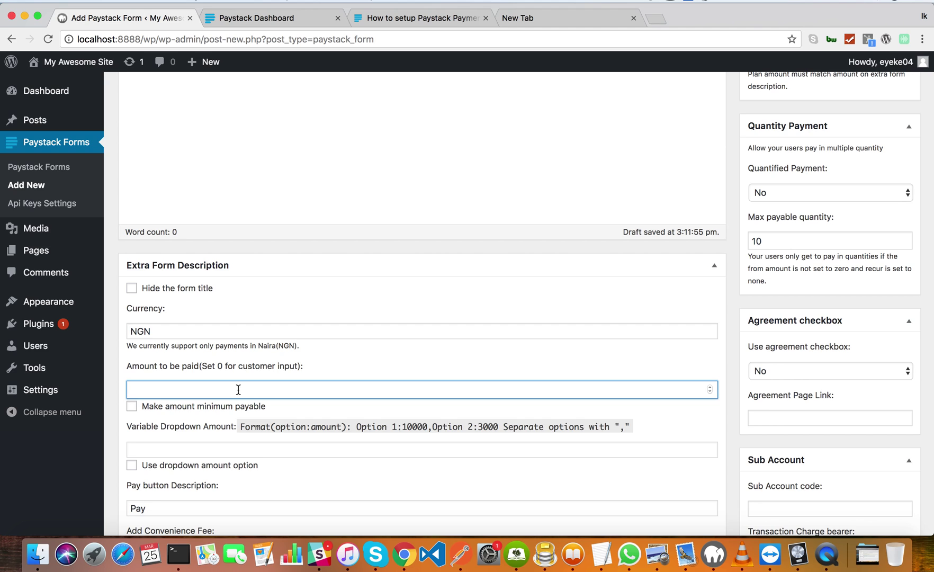
text(5000)
scroll(457, 245, down, 15)
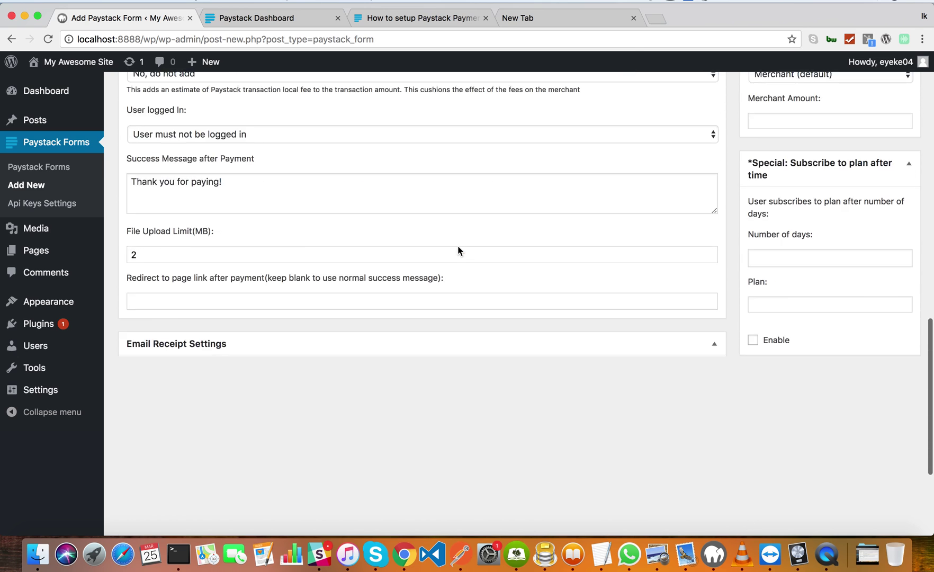
scroll(458, 245, up, 3)
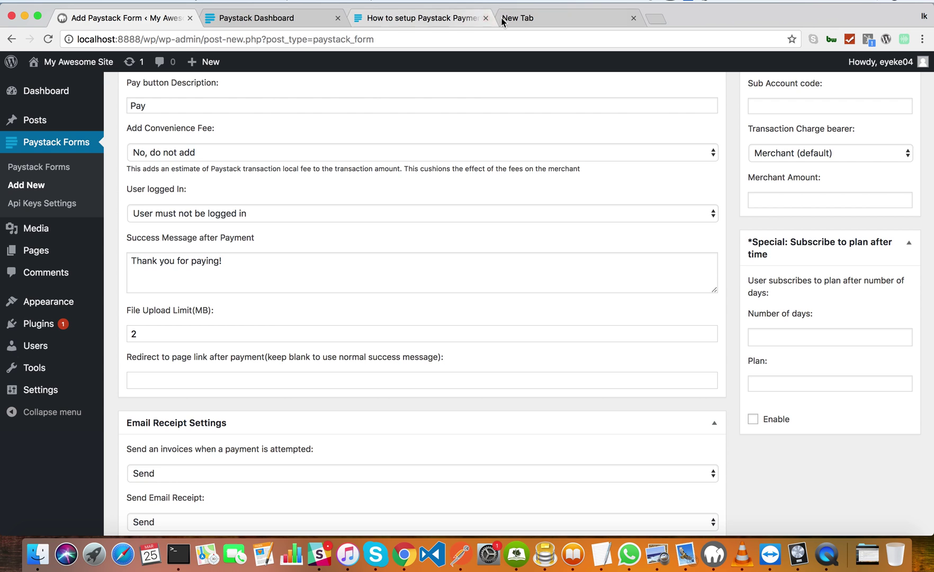
Close the old guide tab and load the Paystack help site in a new tab.
click(486, 18)
click(447, 18)
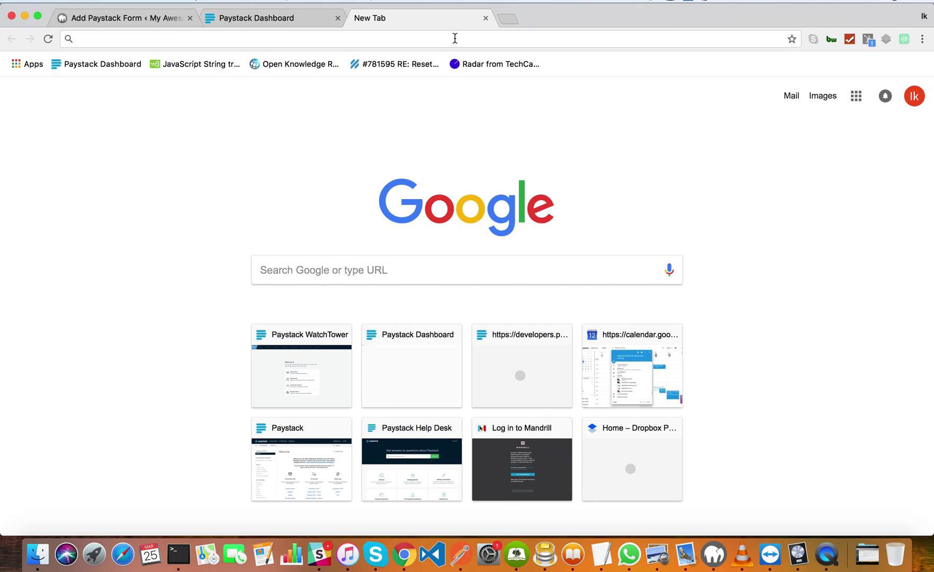
click(455, 38)
text(pay)
key(Down)
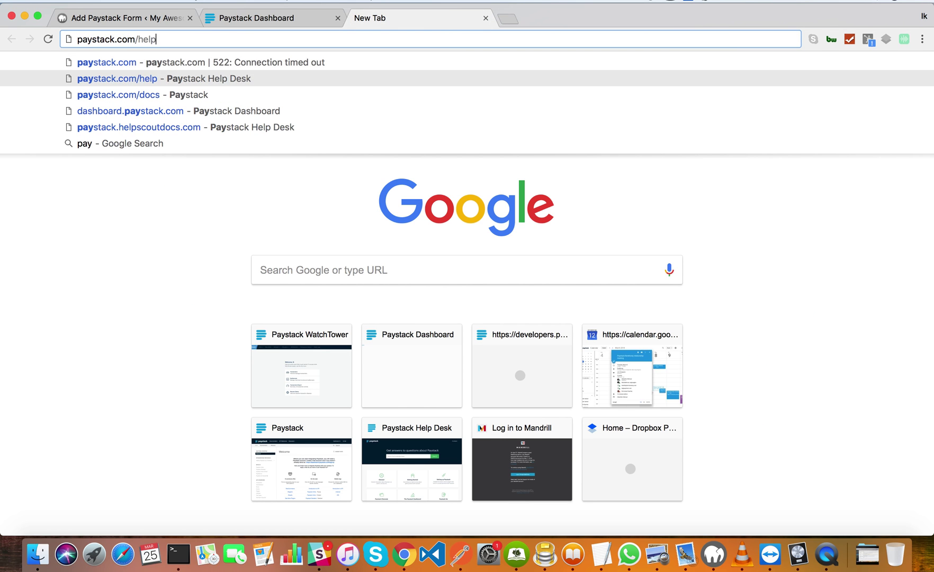
key(Return)
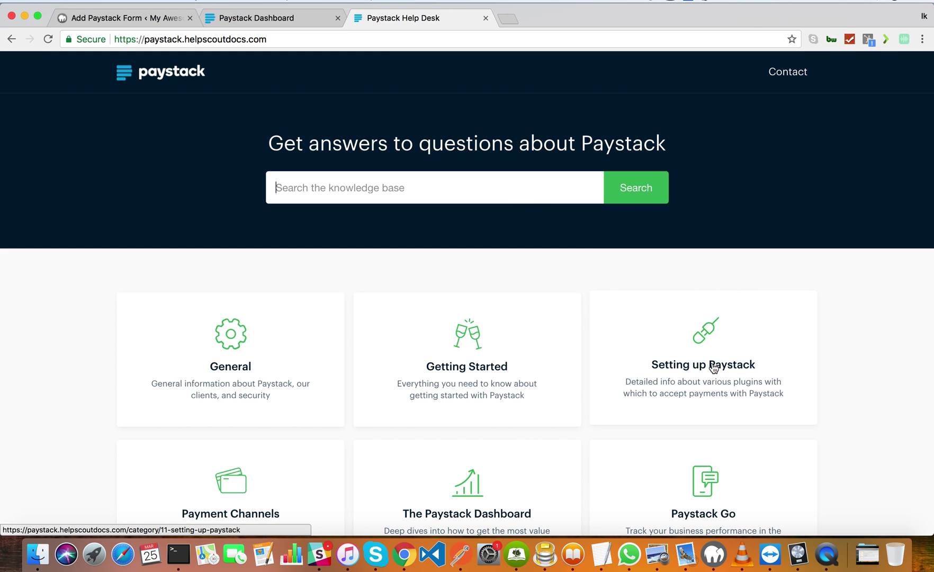
Open the 'How to setup Paystack Payment Forms for Wordpress' guide under Setting up Paystack.
click(713, 368)
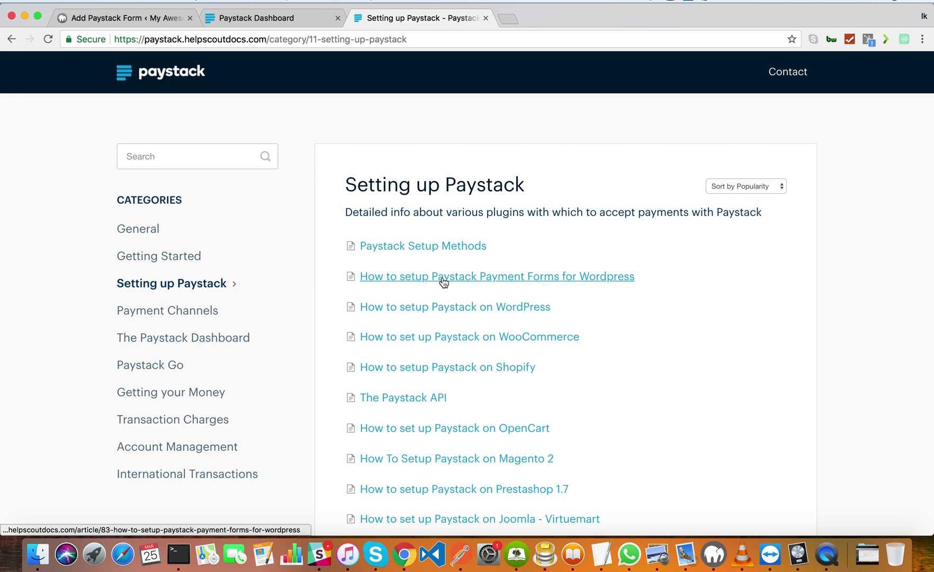
click(443, 277)
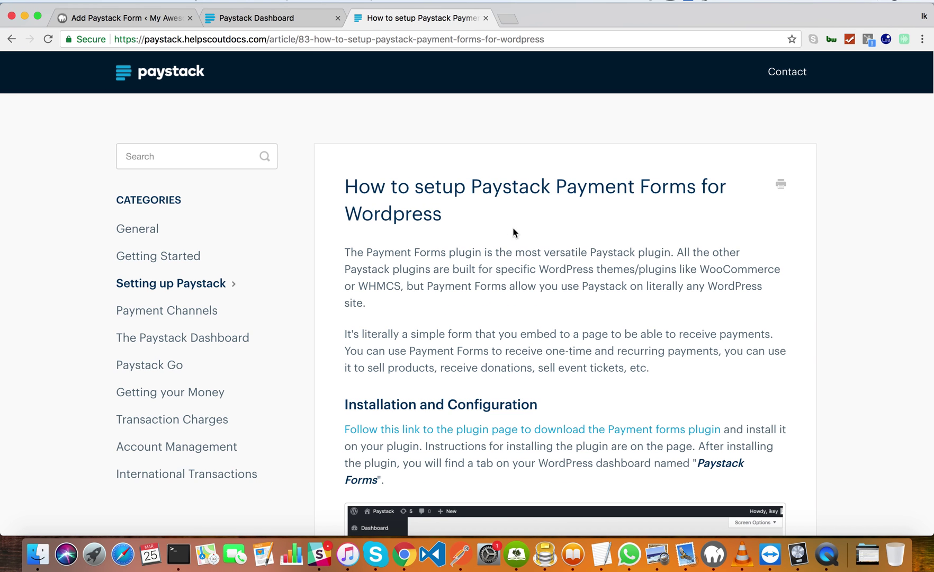
scroll(513, 229, down, 15)
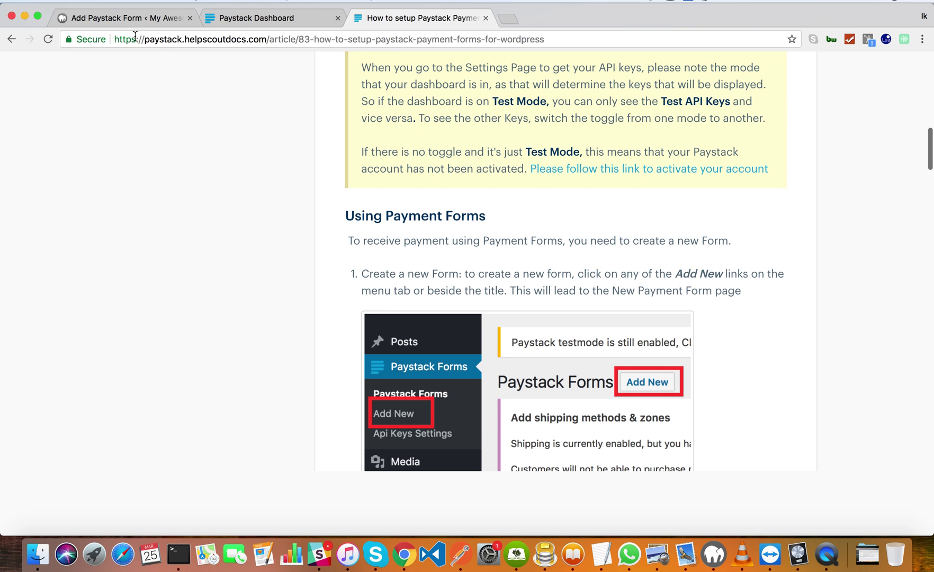
drag(125, 21, 255, 20)
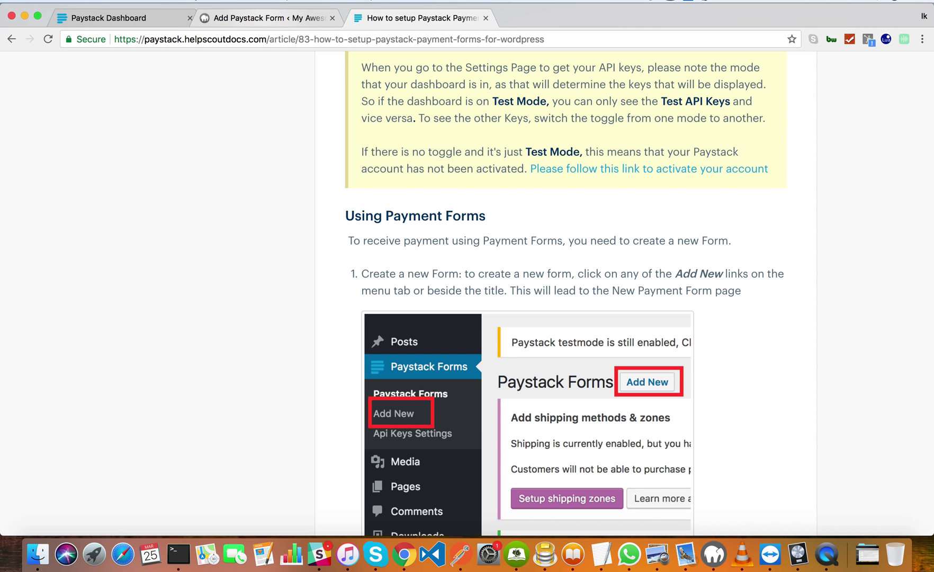
click(254, 17)
scroll(486, 232, down, 5)
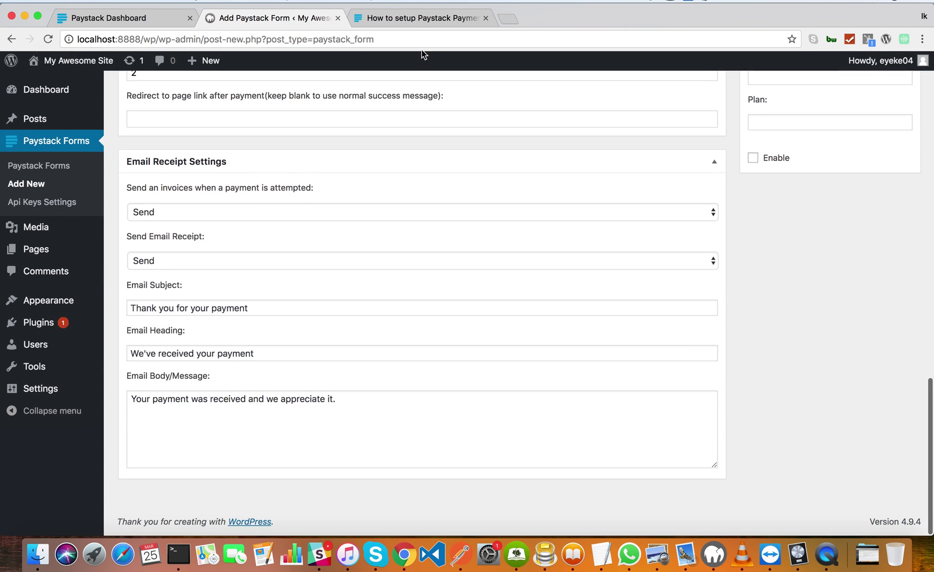
click(410, 17)
scroll(554, 271, down, 20)
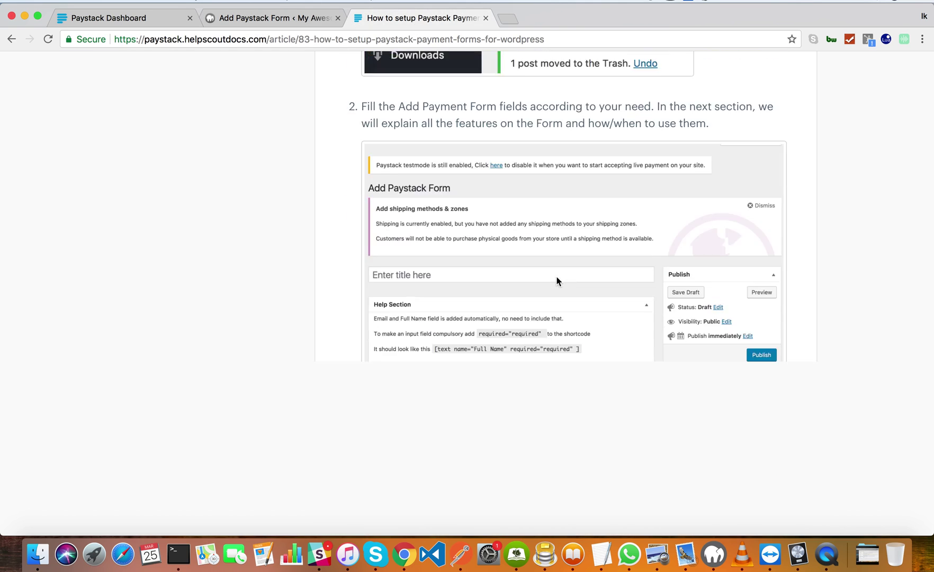
scroll(557, 281, down, 20)
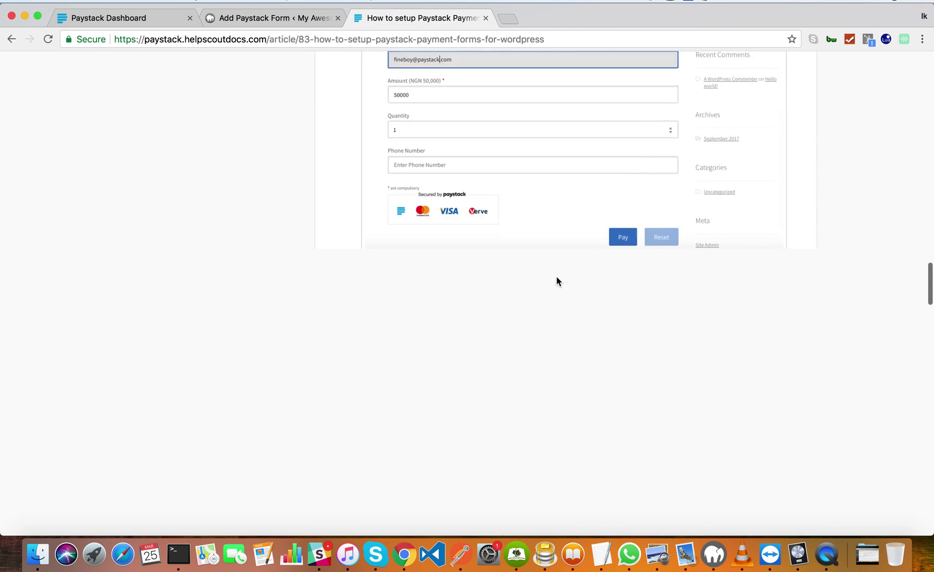
scroll(557, 280, down, 20)
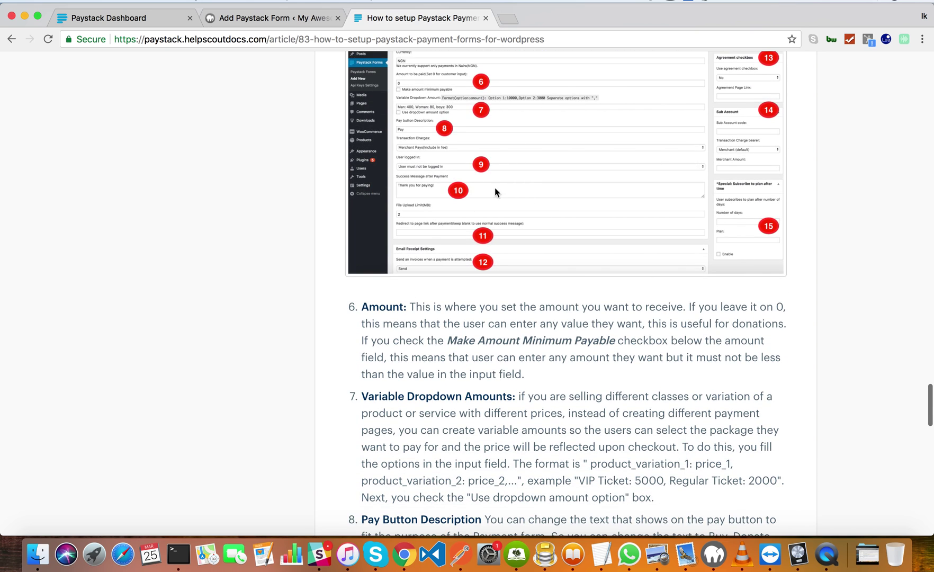
scroll(683, 351, down, 10)
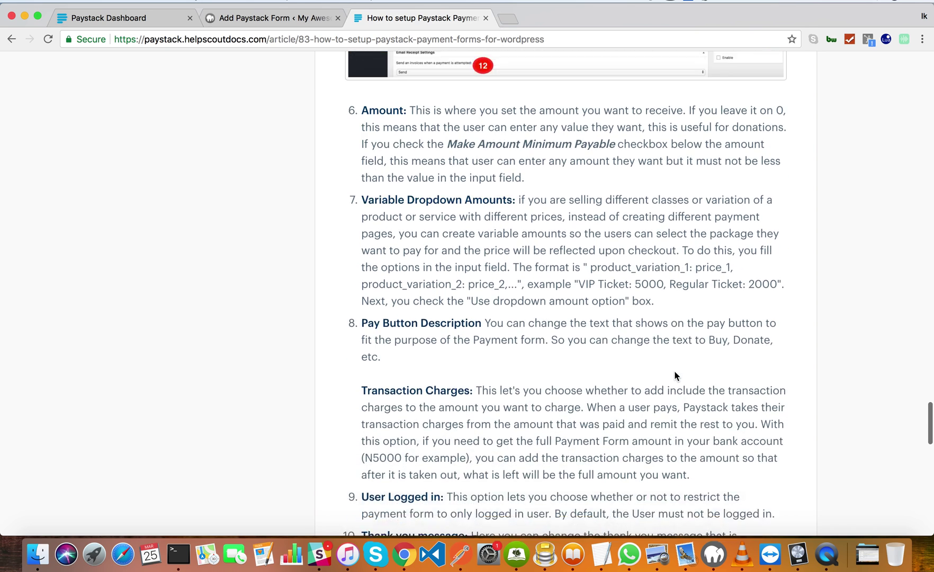
scroll(674, 372, down, 20)
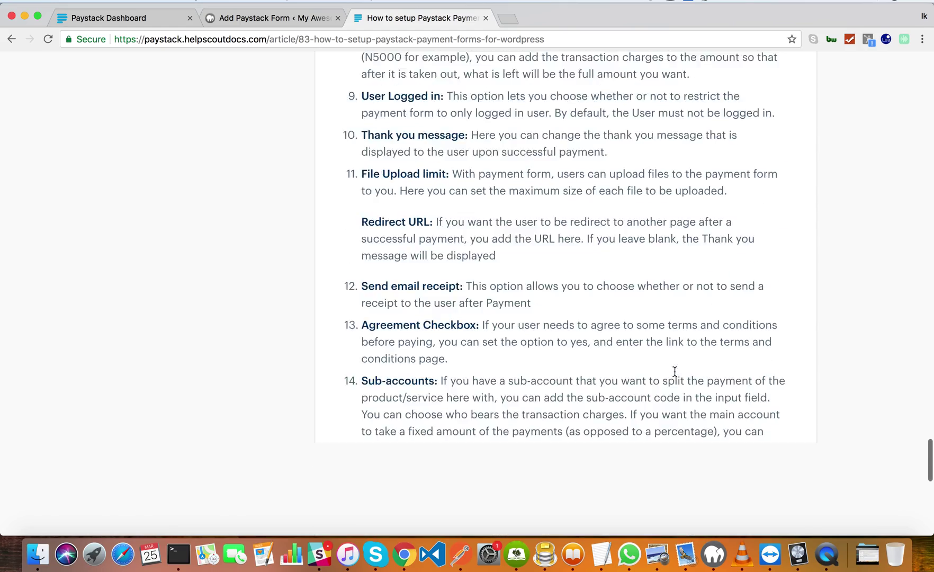
scroll(674, 372, down, 15)
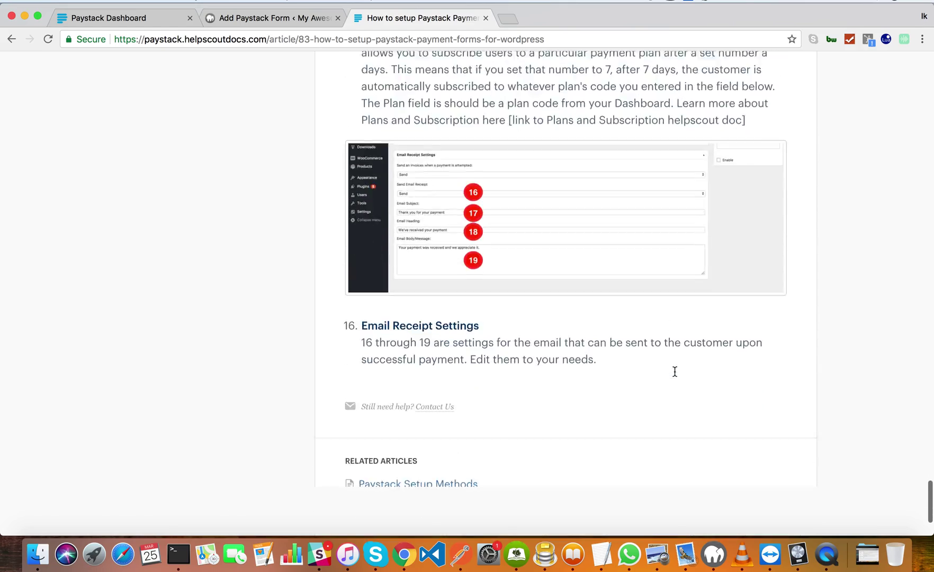
scroll(674, 375, up, 20)
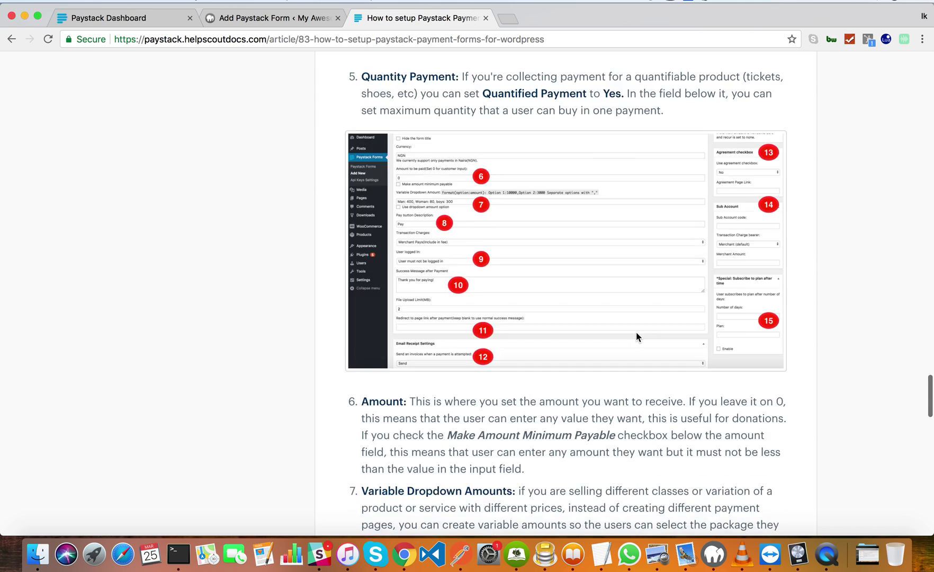
Switch back to the Concert Tickets form editor and scroll through its settings, Quantified Payment still No.
click(283, 20)
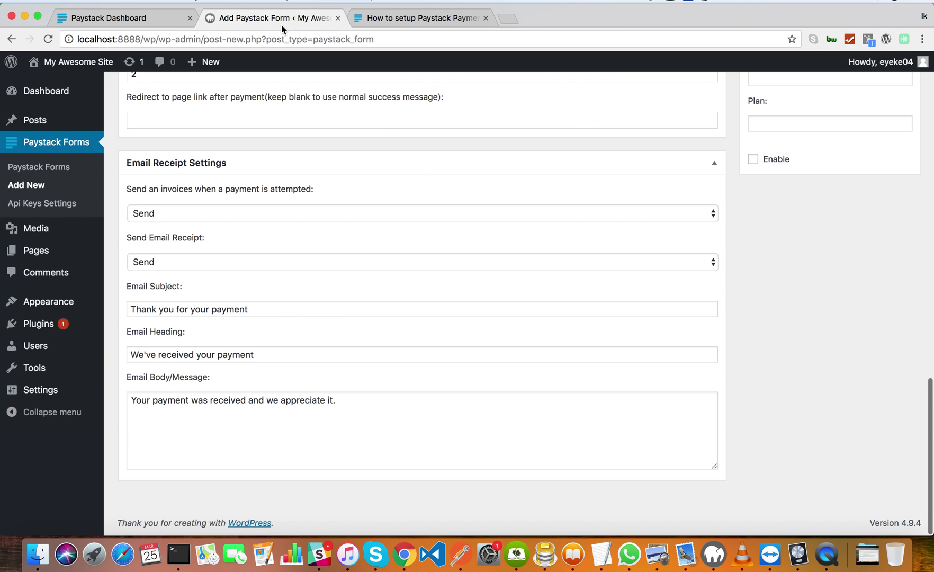
scroll(530, 245, up, 15)
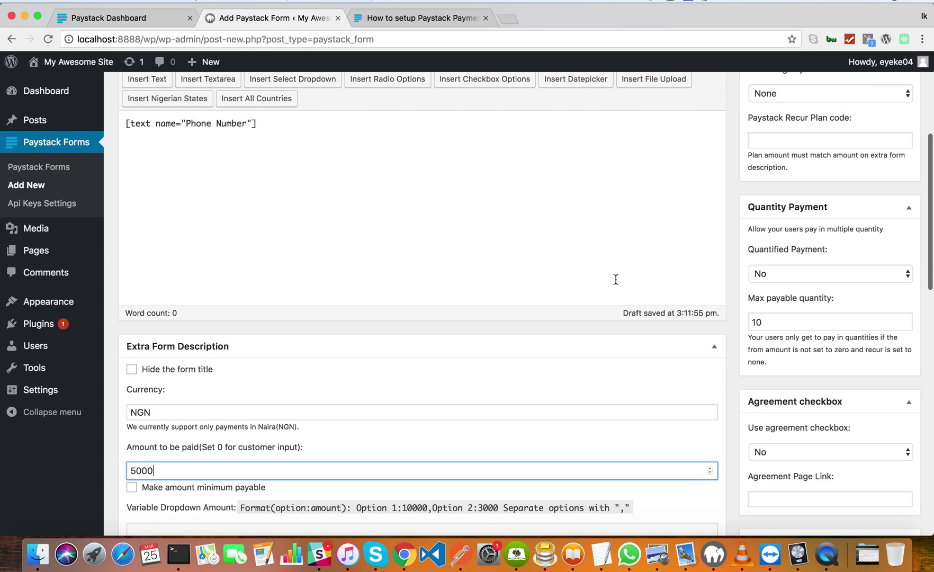
scroll(778, 285, down, 6)
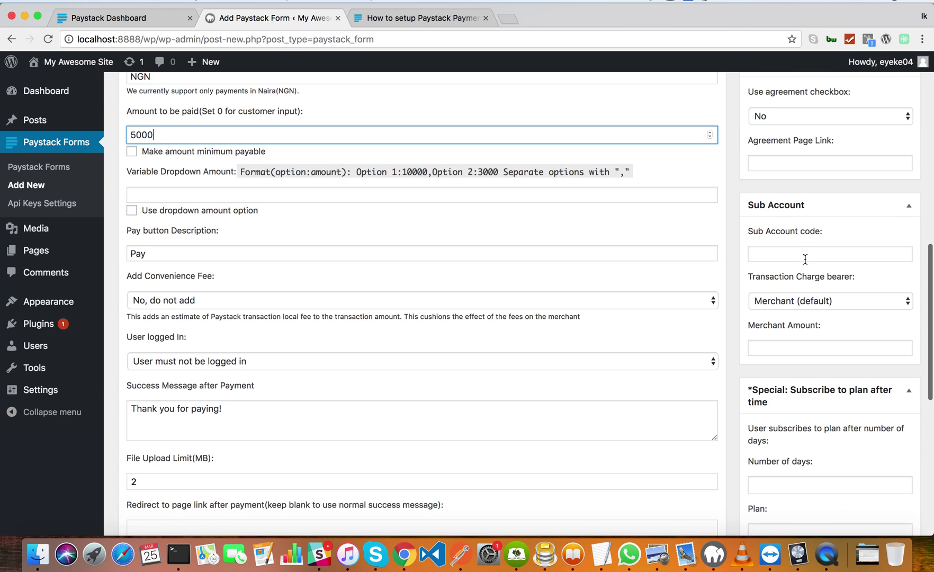
scroll(811, 321, down, 2)
scroll(809, 317, up, 5)
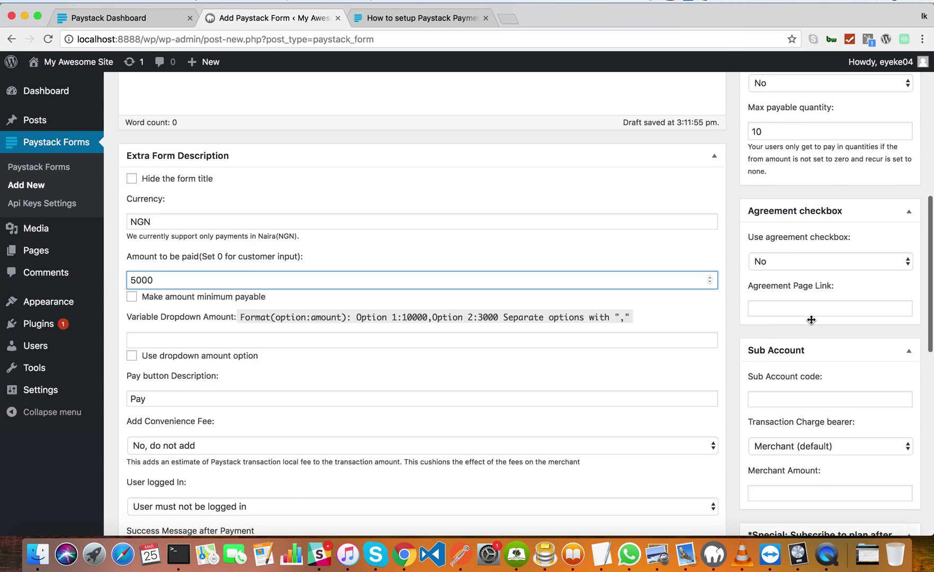
scroll(582, 301, up, 5)
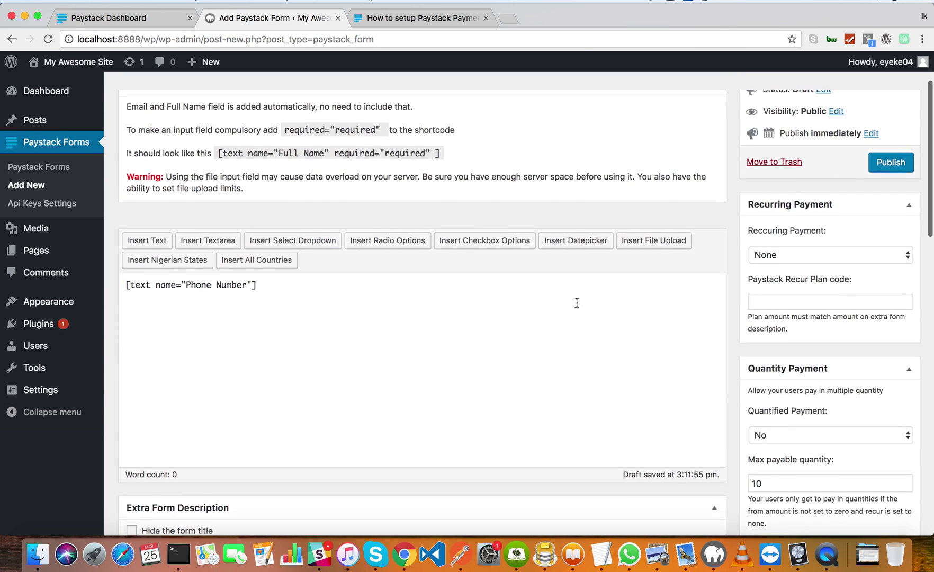
scroll(577, 306, down, 7)
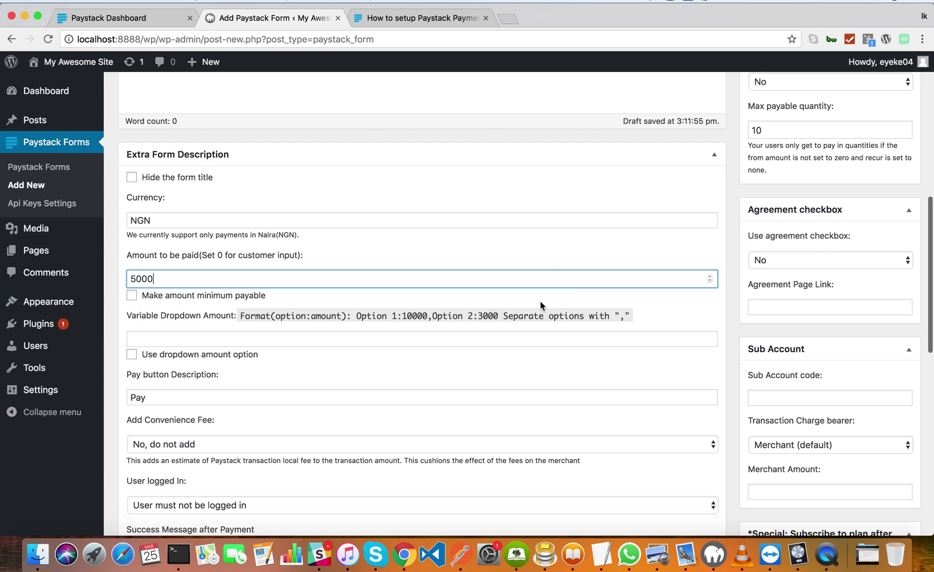
scroll(559, 327, up, 2)
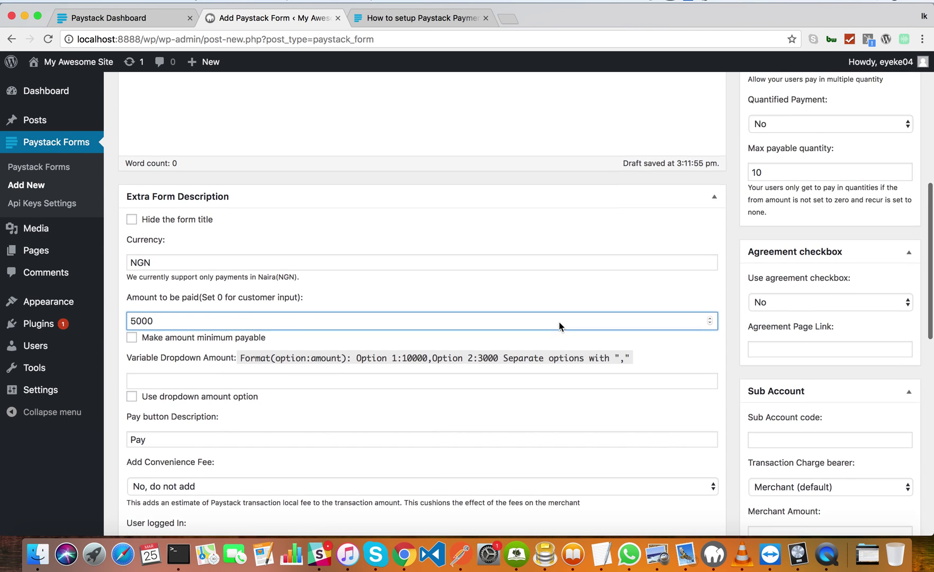
scroll(559, 326, up, 2)
scroll(560, 326, down, 3)
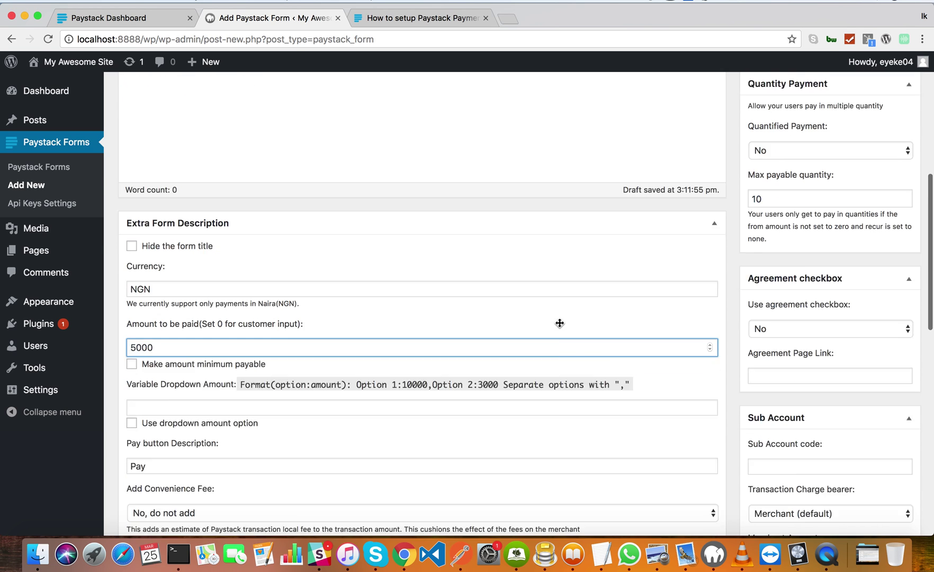
scroll(560, 326, up, 3)
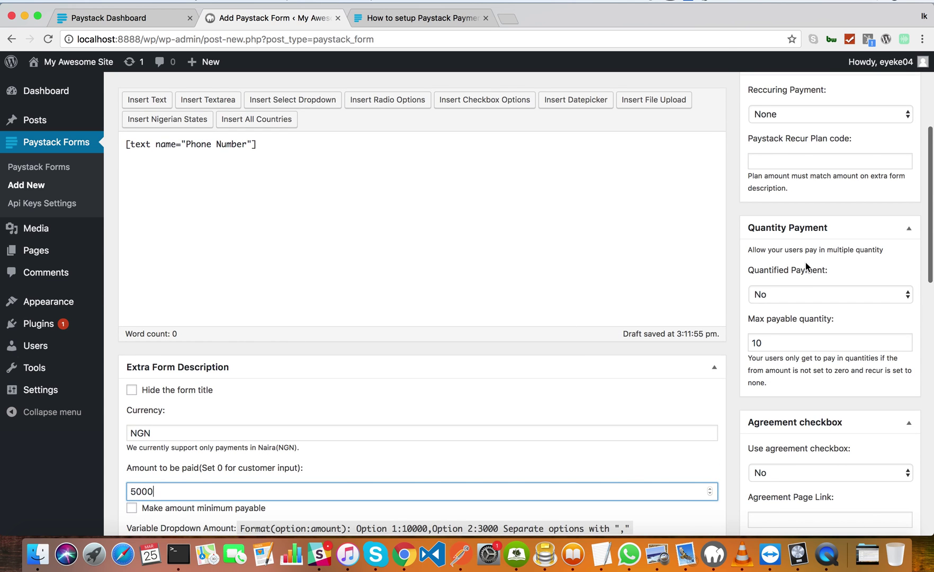
scroll(805, 262, up, 3)
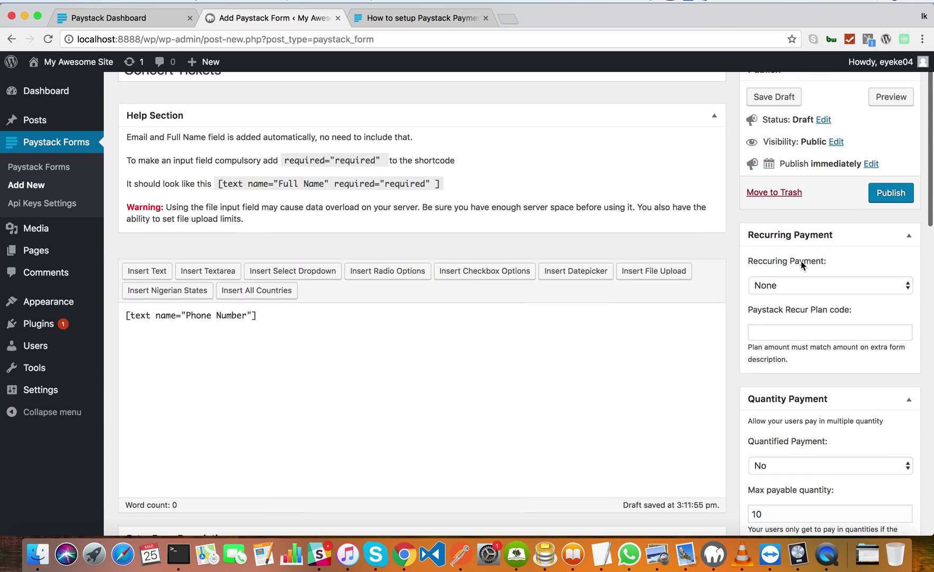
scroll(802, 265, down, 3)
click(800, 310)
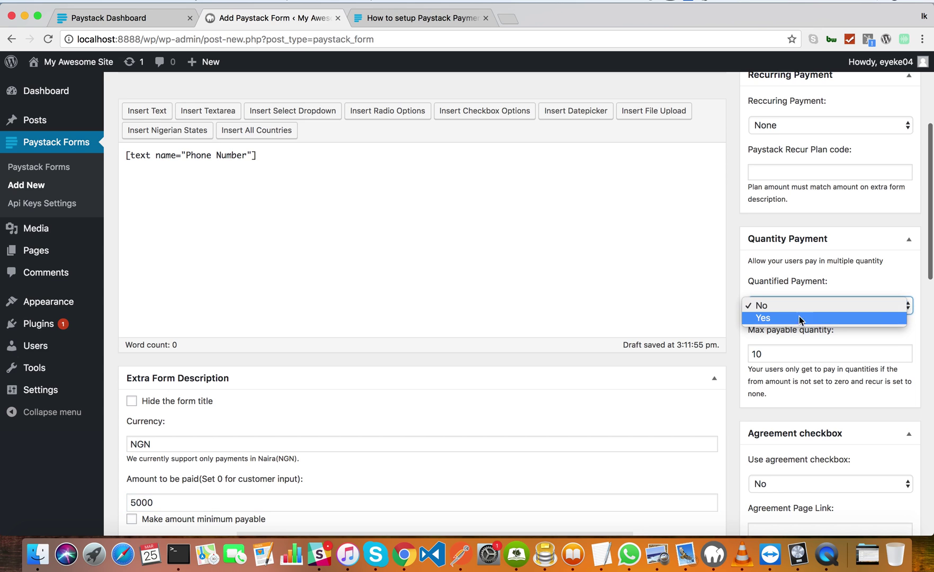
click(799, 320)
scroll(747, 327, down, 2)
scroll(780, 246, down, 3)
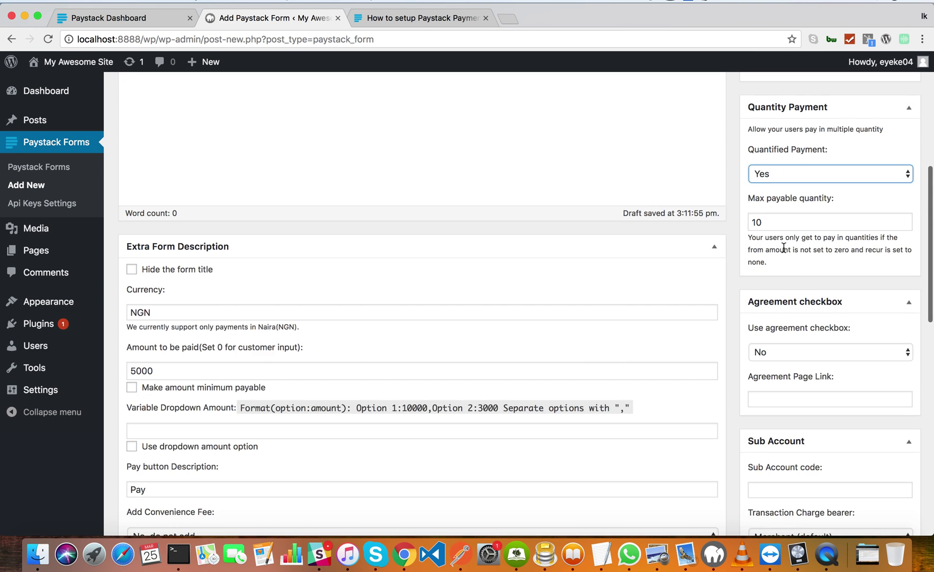
scroll(781, 244, up, 3)
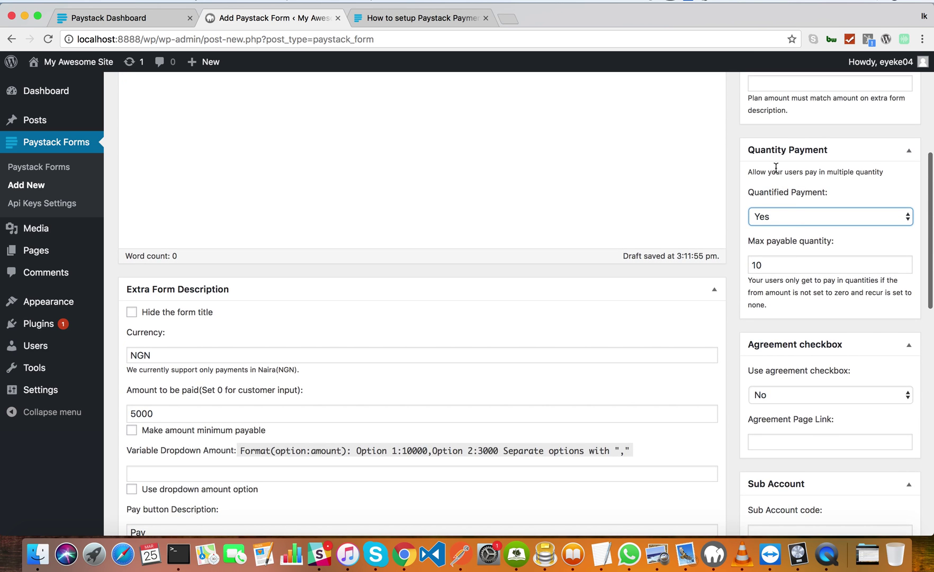
scroll(780, 154, up, 2)
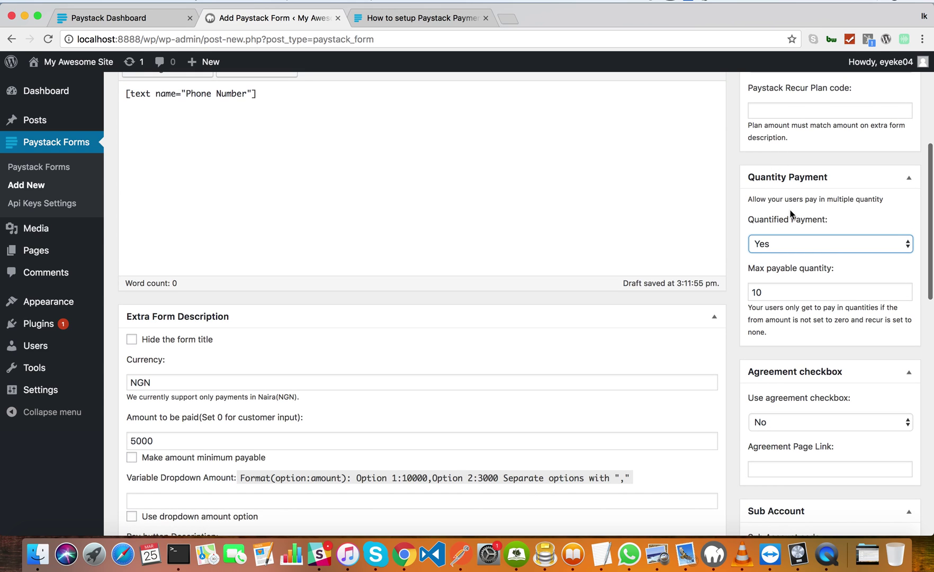
drag(775, 199, 879, 201)
click(870, 199)
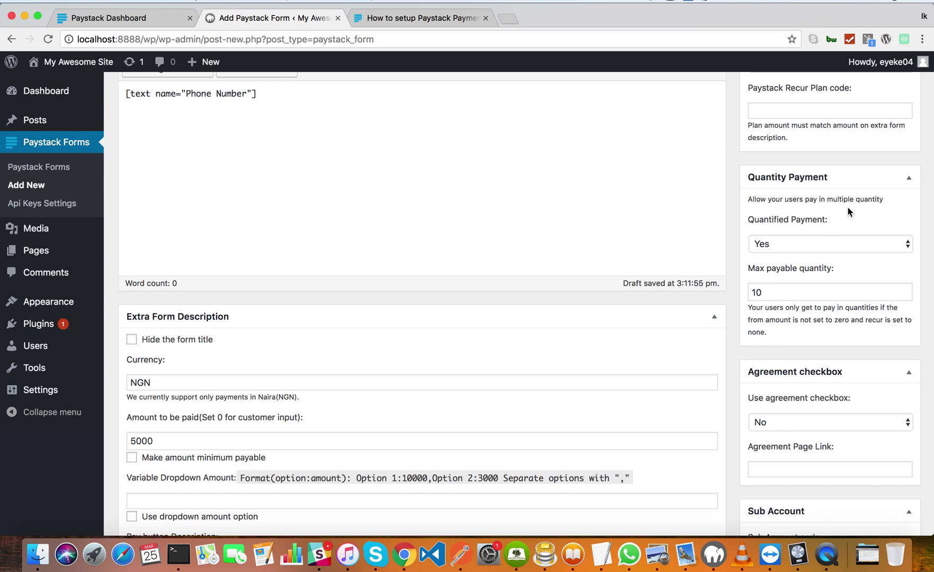
scroll(814, 229, up, 1)
scroll(815, 229, up, 10)
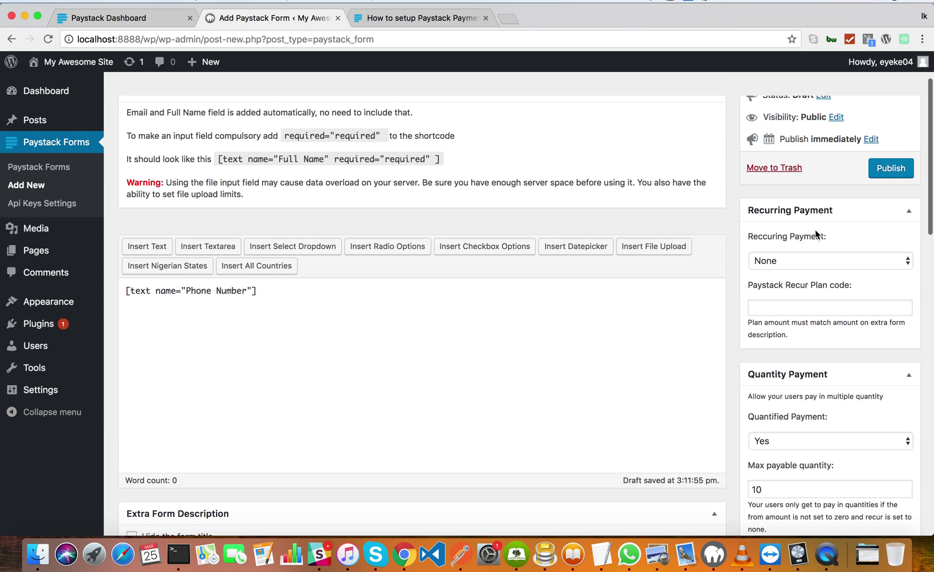
scroll(815, 229, down, 11)
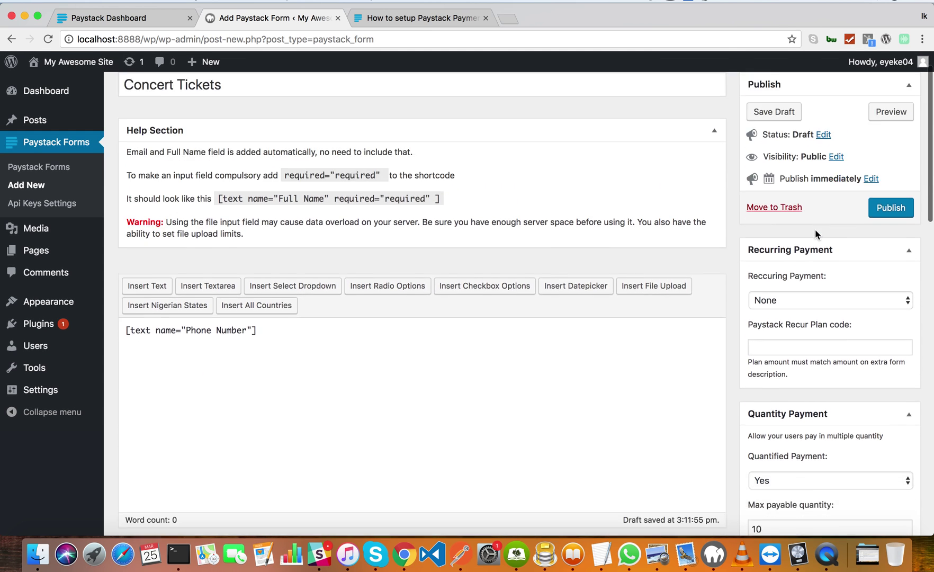
scroll(815, 229, down, 4)
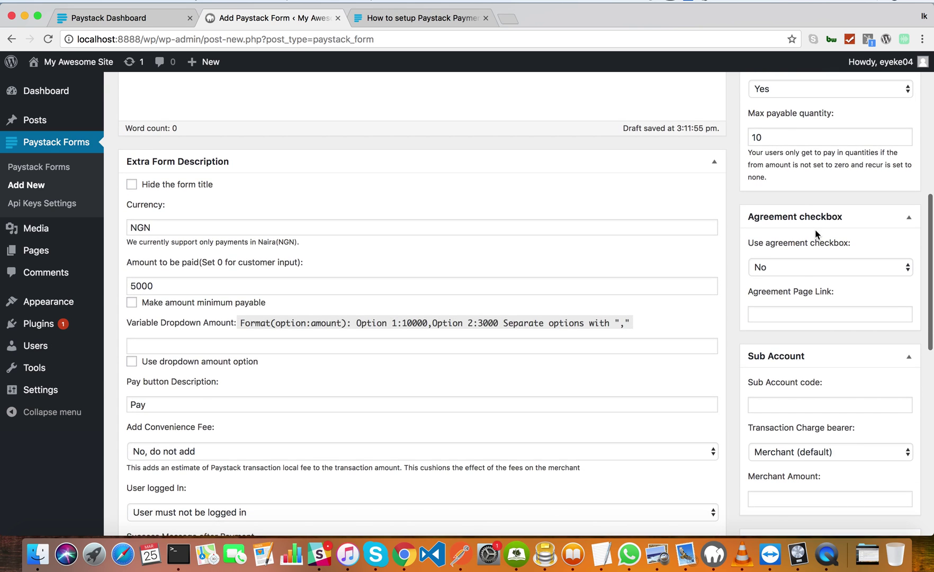
scroll(805, 206, up, 4)
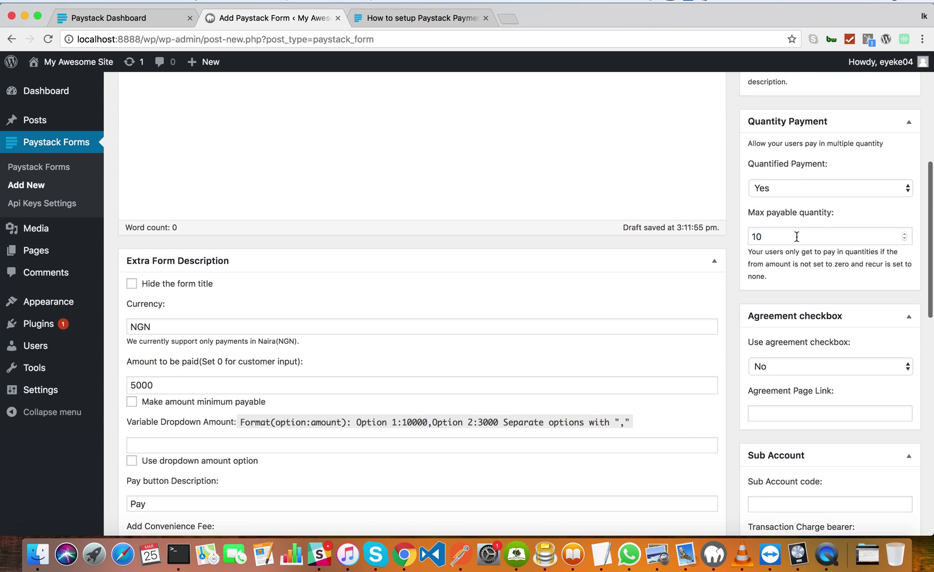
click(796, 237)
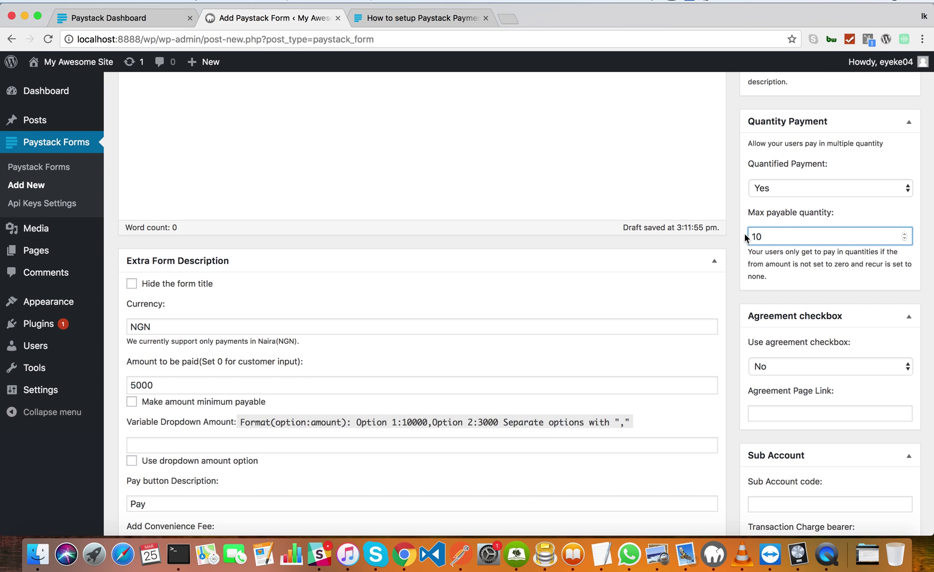
scroll(746, 238, up, 3)
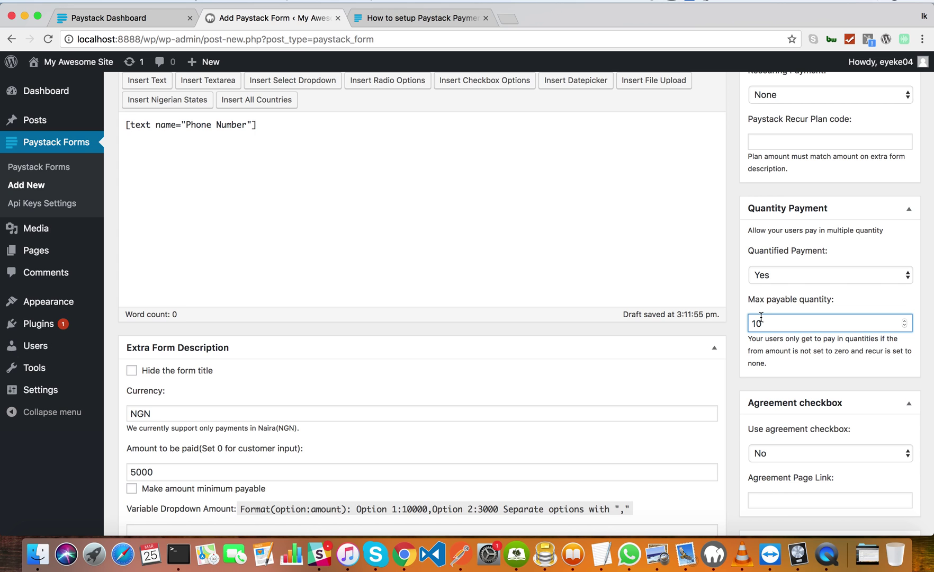
scroll(693, 324, up, 5)
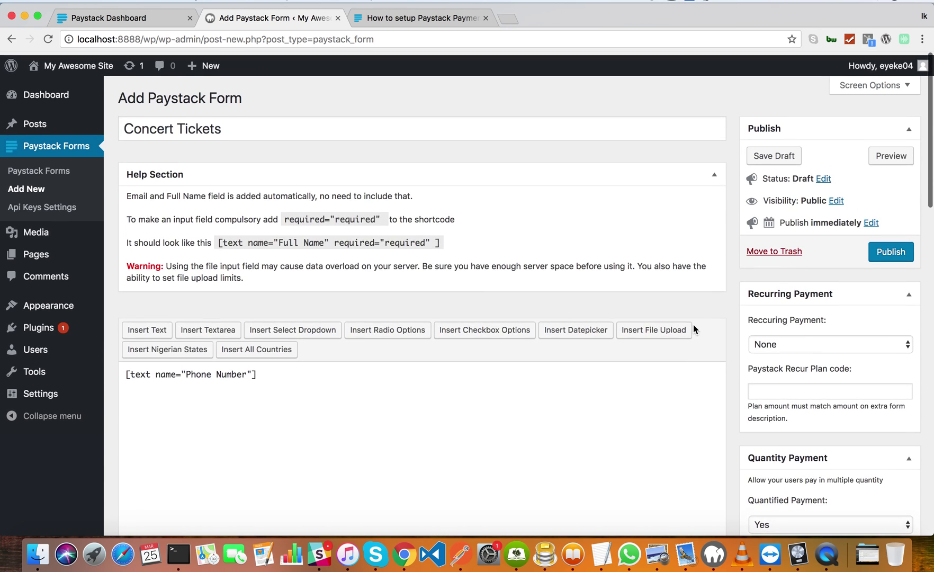
Publish the Concert Tickets form, copy its [pff-paystack id="14"] shortcode, and go to Pages.
click(890, 248)
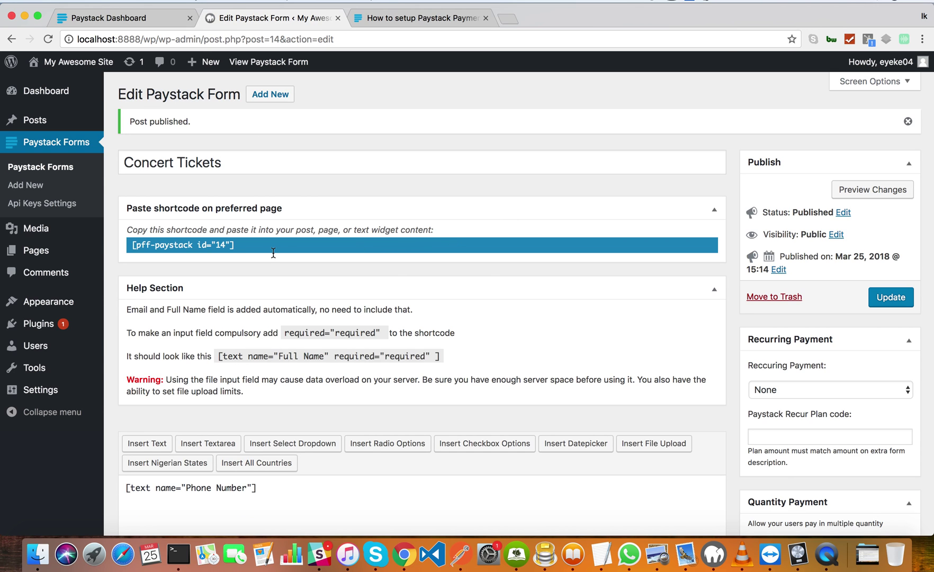
click(217, 250)
key(super+c)
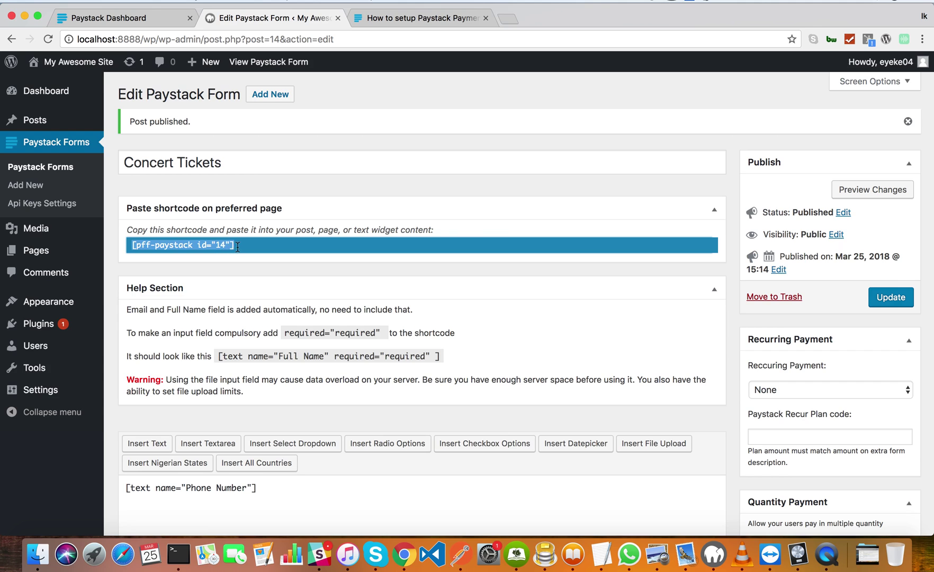
click(240, 247)
drag(239, 247, 144, 243)
mouse_move(44, 258)
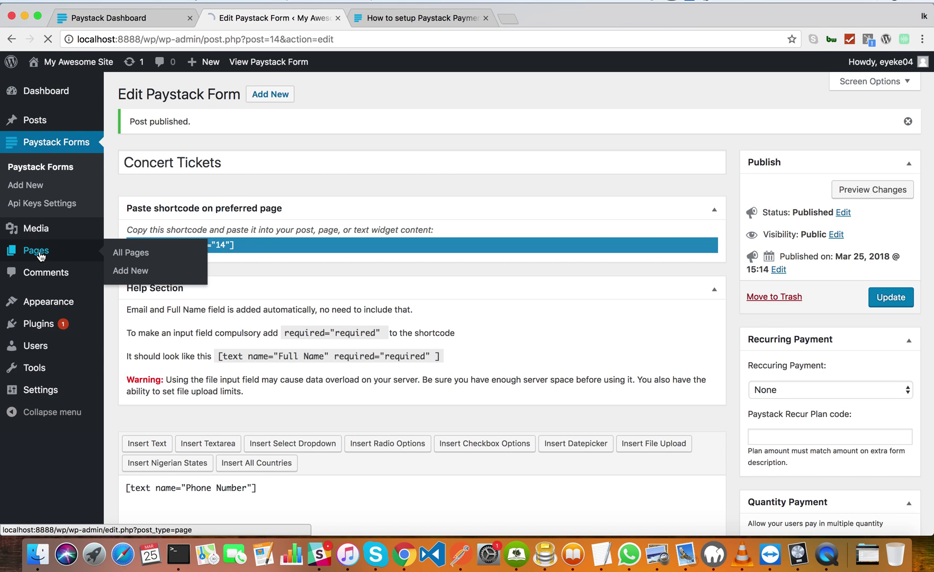
click(41, 256)
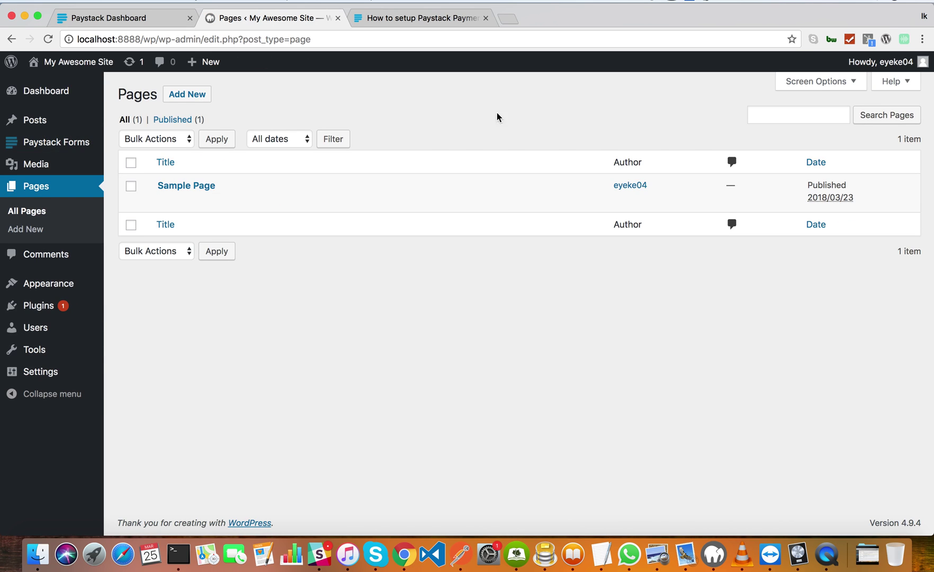
Start a new empty page and place the cursor in its title field.
click(179, 102)
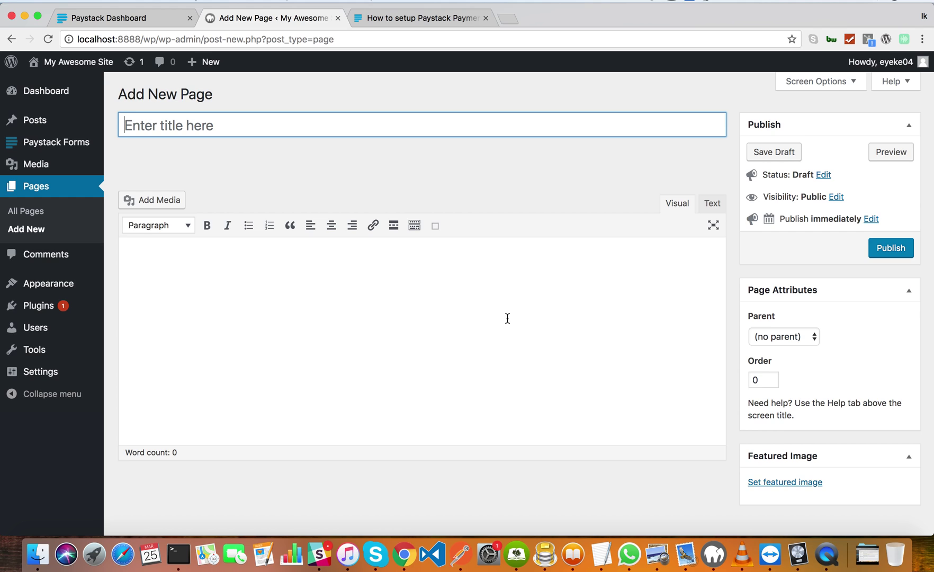
click(521, 133)
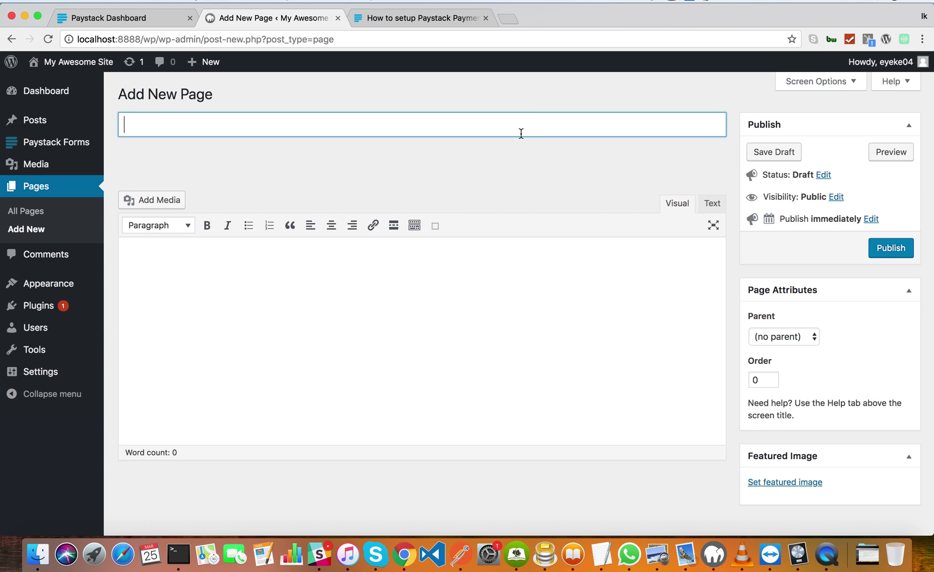
click(469, 284)
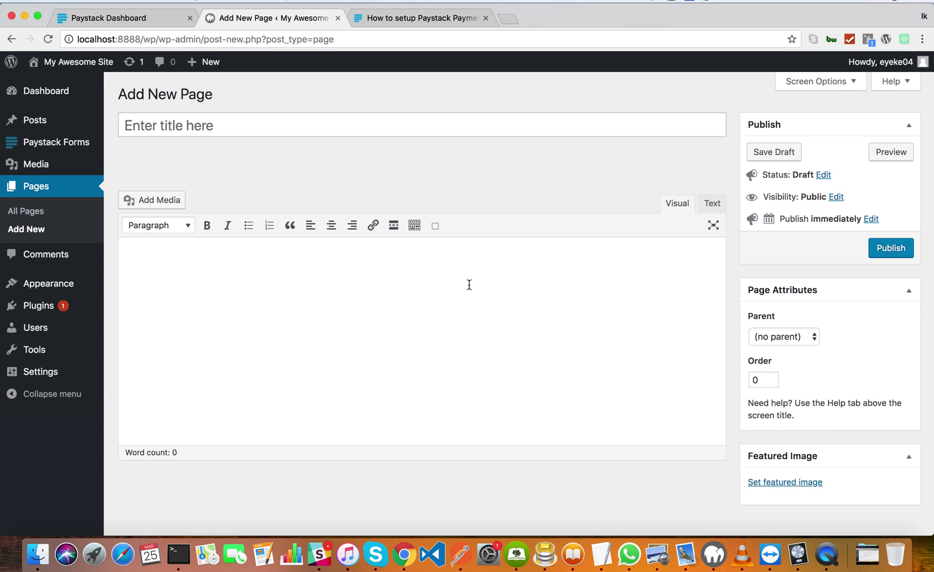
click(486, 134)
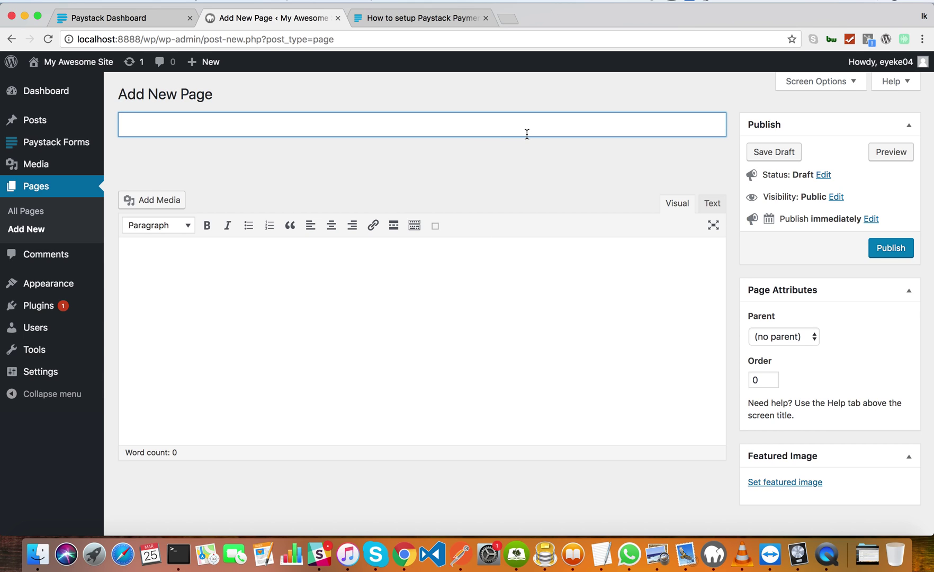
Title the new page 'Our Awsomee Concert' and write the intro sentence inviting visitors to pay below.
text(Our Awsome)
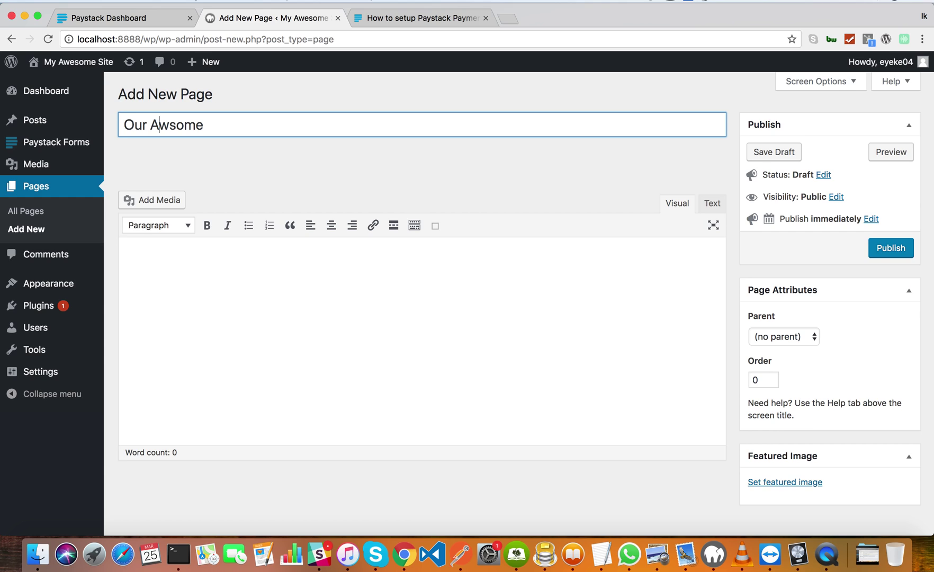
key(BackSpace)
key(BackSpace)
key(BackSpace)
key(BackSpace)
text(esome Concert)
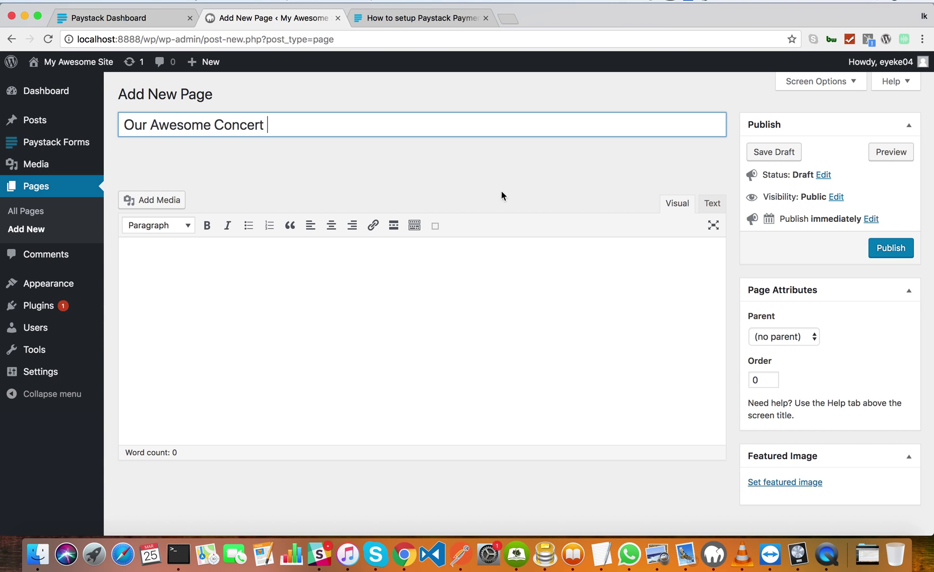
click(501, 283)
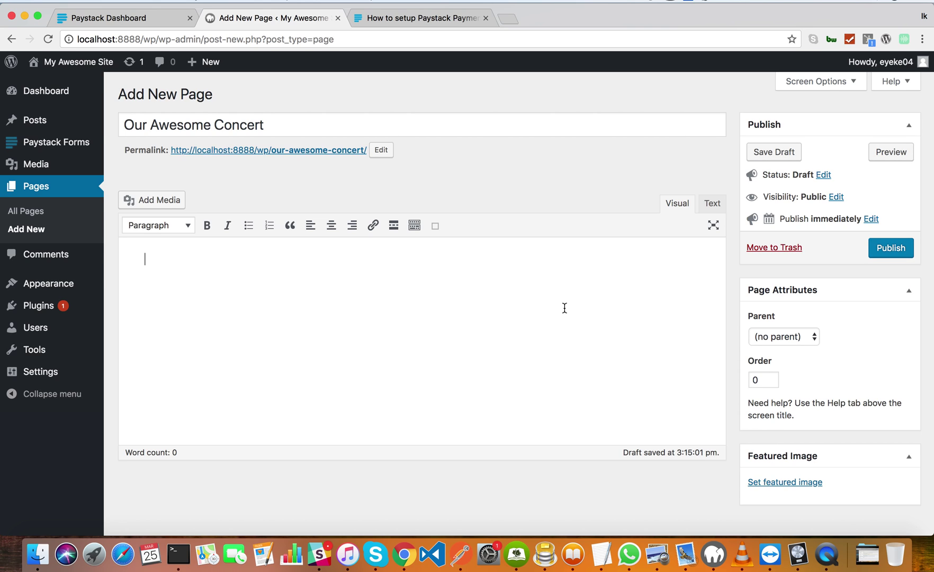
text(Our awesome cme concert i)
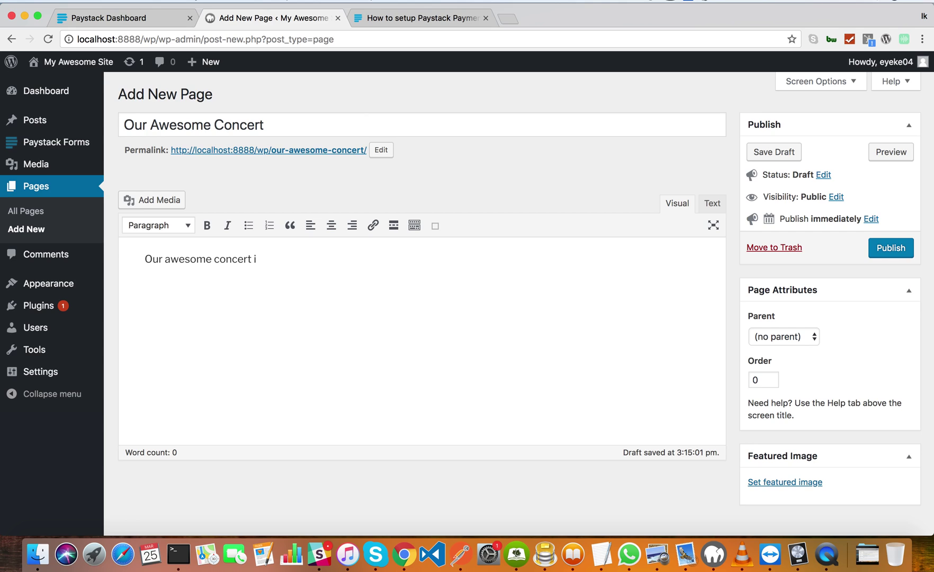
text(s here again. Please make p)
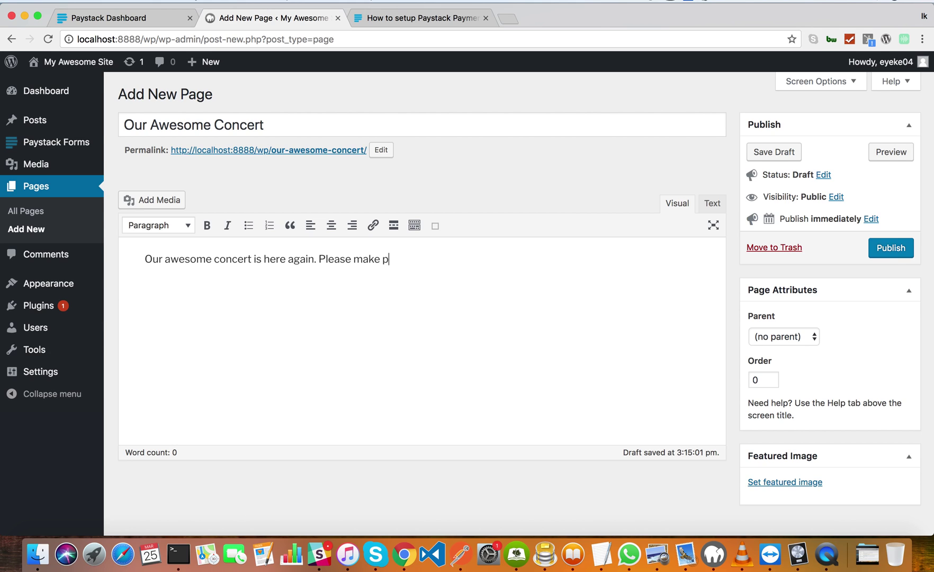
text(ayments below.)
Paste the [pff-paystack id="14"] form shortcode on a new line and publish the page.
key(Return)
key(super+v)
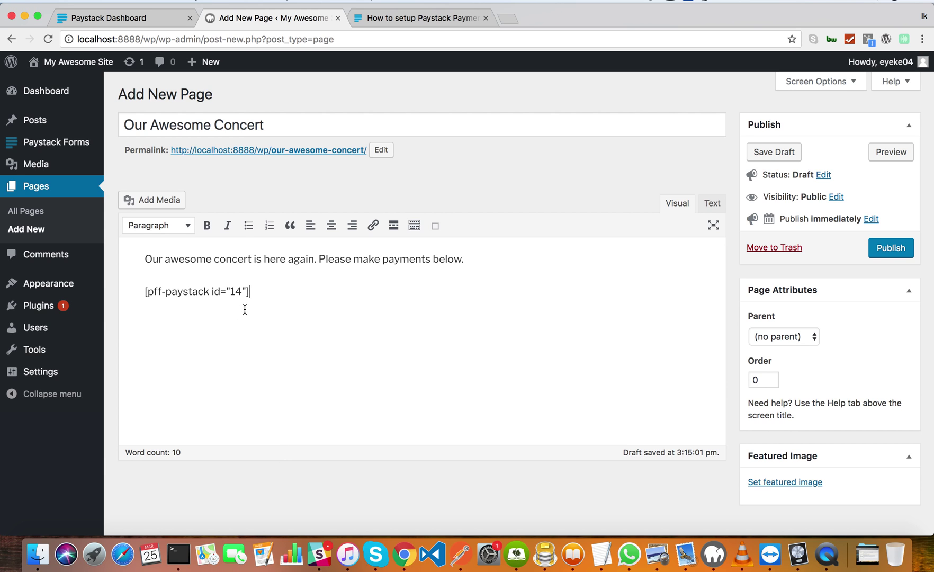
scroll(292, 344, down, 1)
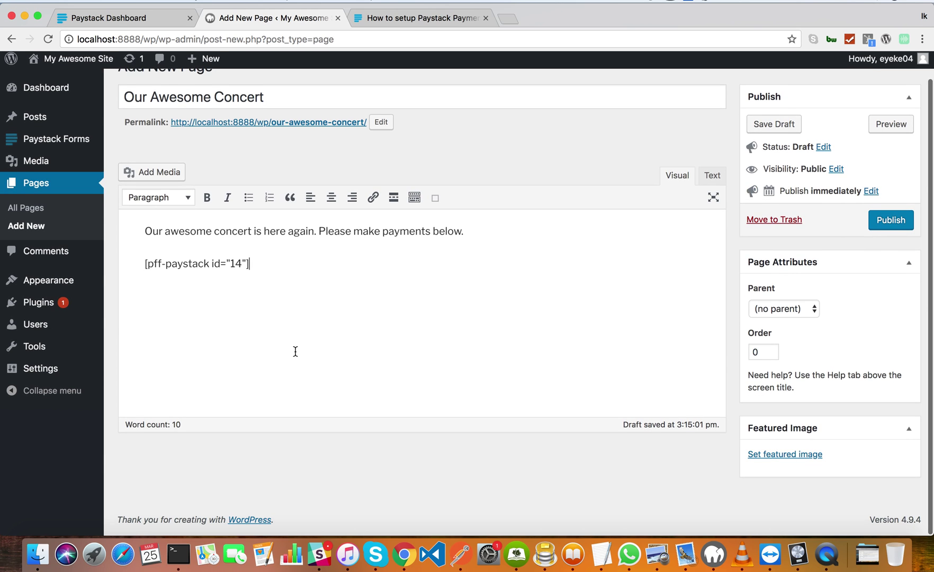
scroll(424, 318, up, 1)
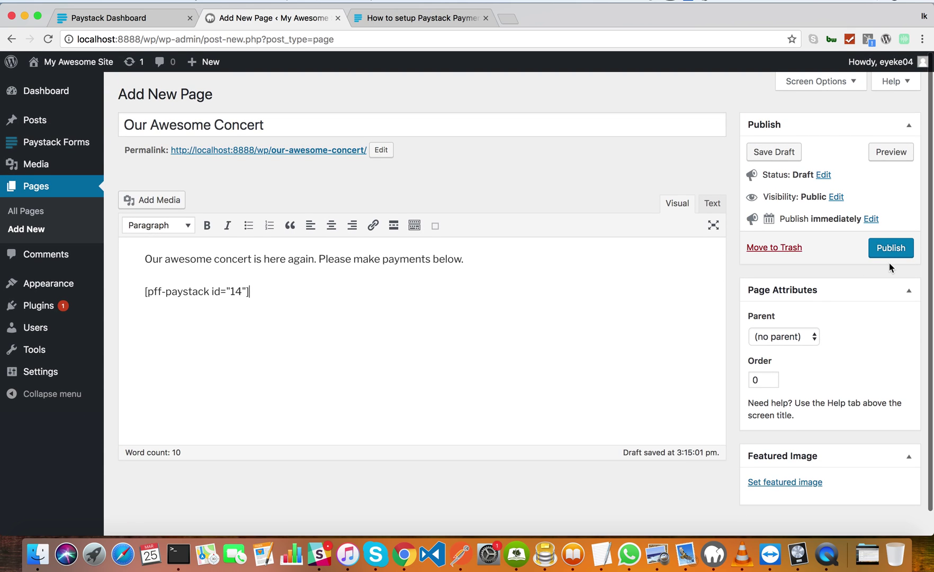
click(885, 256)
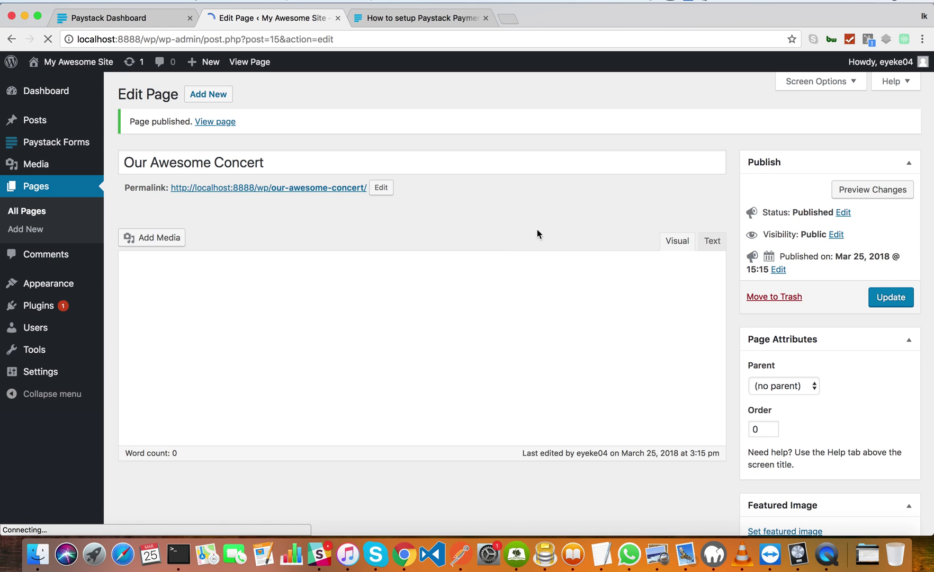
Open the published concert page and enter the buyer's name and e-mail in the form.
click(321, 187)
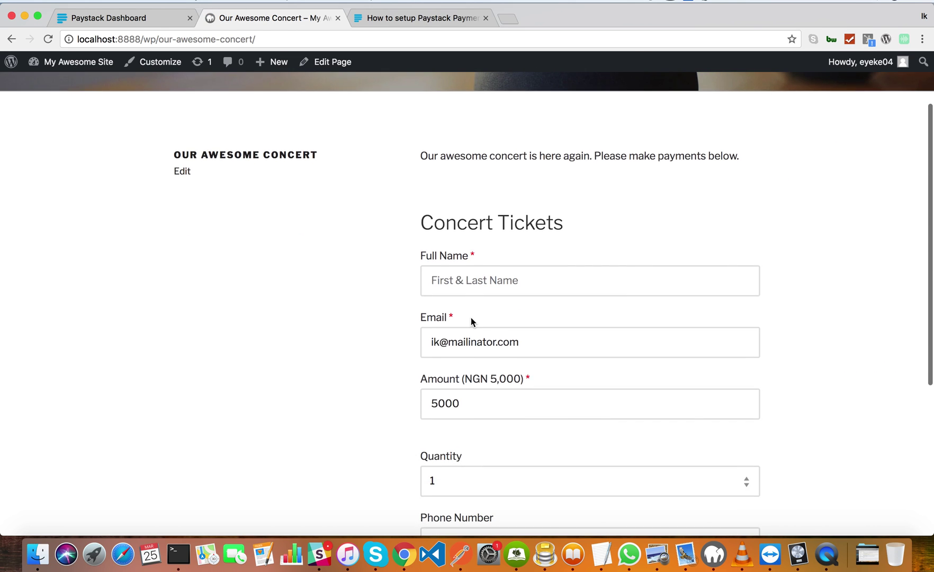
scroll(470, 320, up, 3)
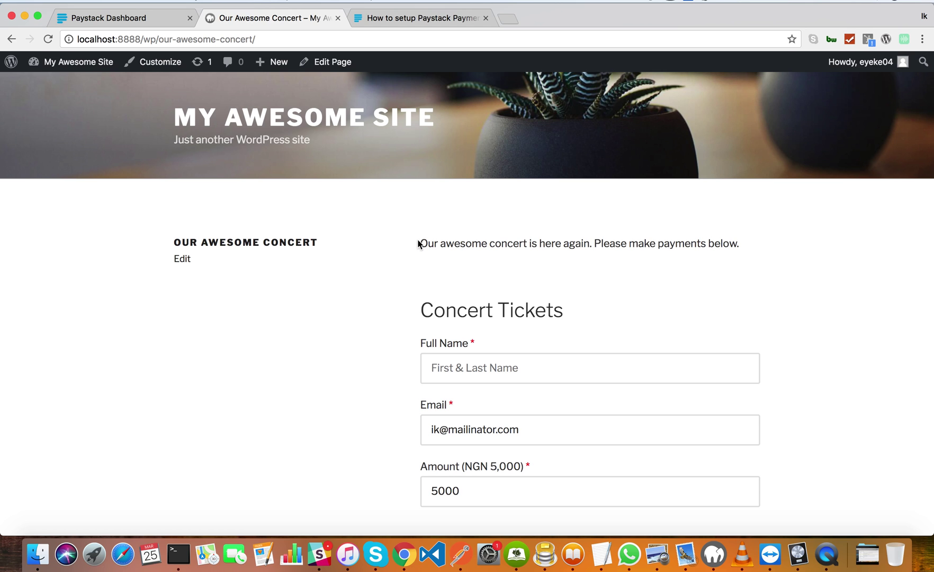
scroll(563, 257, down, 3)
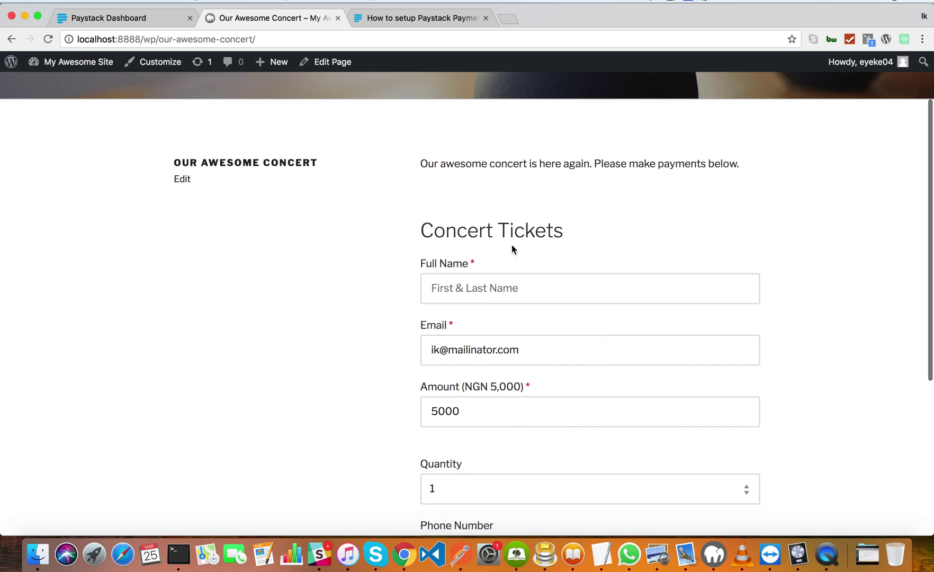
click(527, 289)
scroll(528, 289, down, 5)
scroll(529, 288, up, 5)
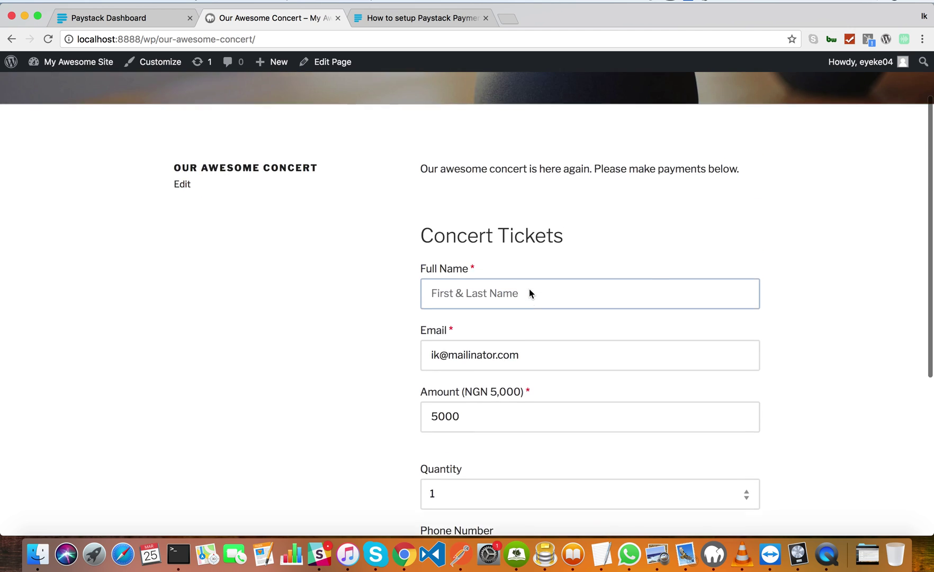
scroll(542, 310, down, 1)
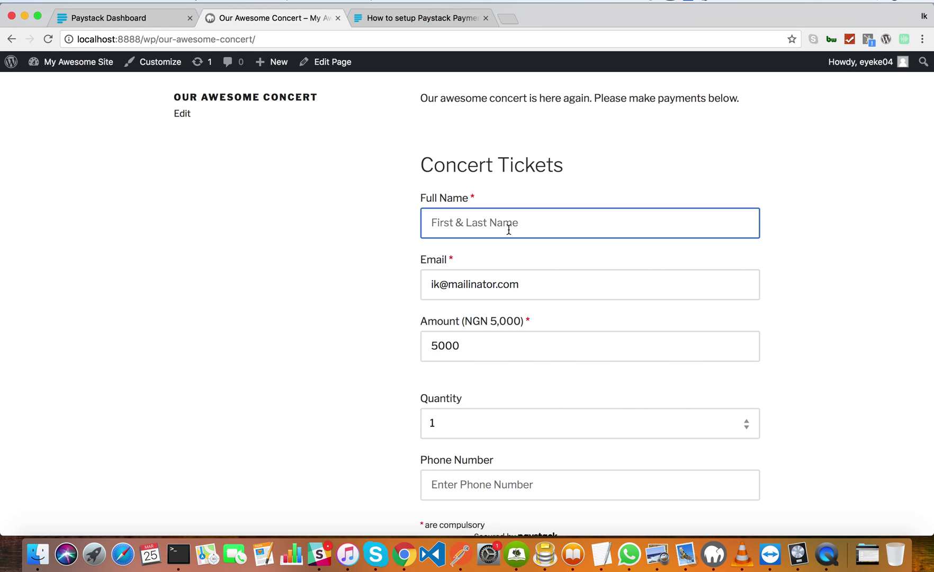
text(Mr Obi)
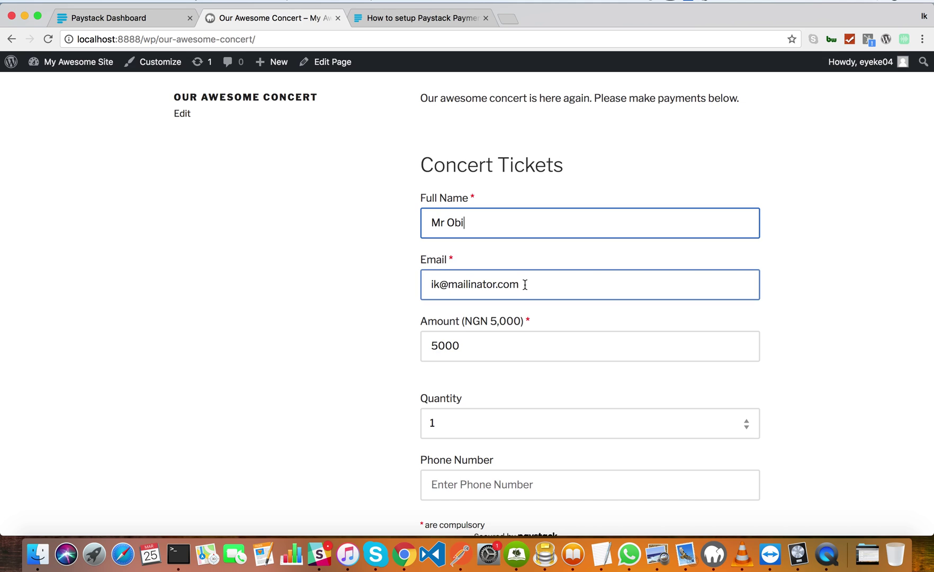
key(Tab)
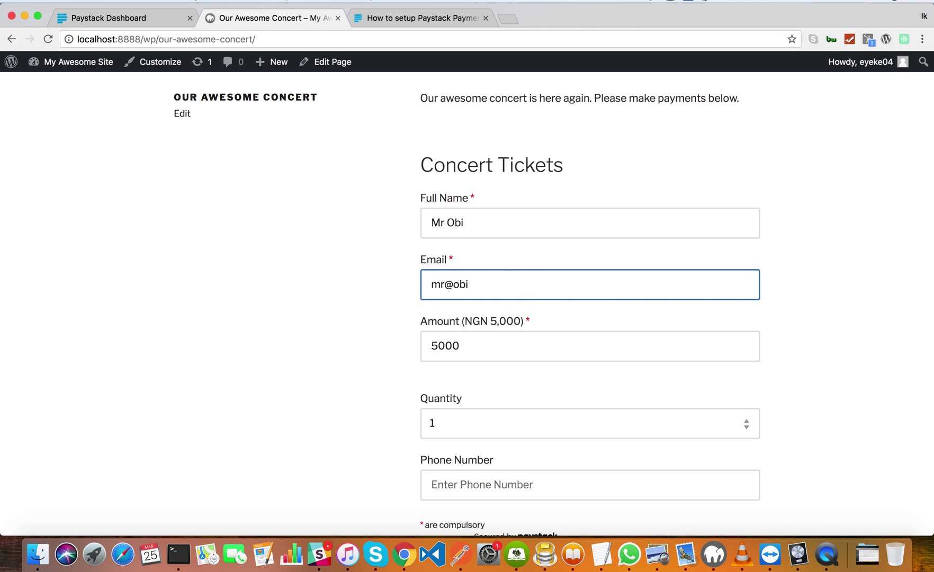
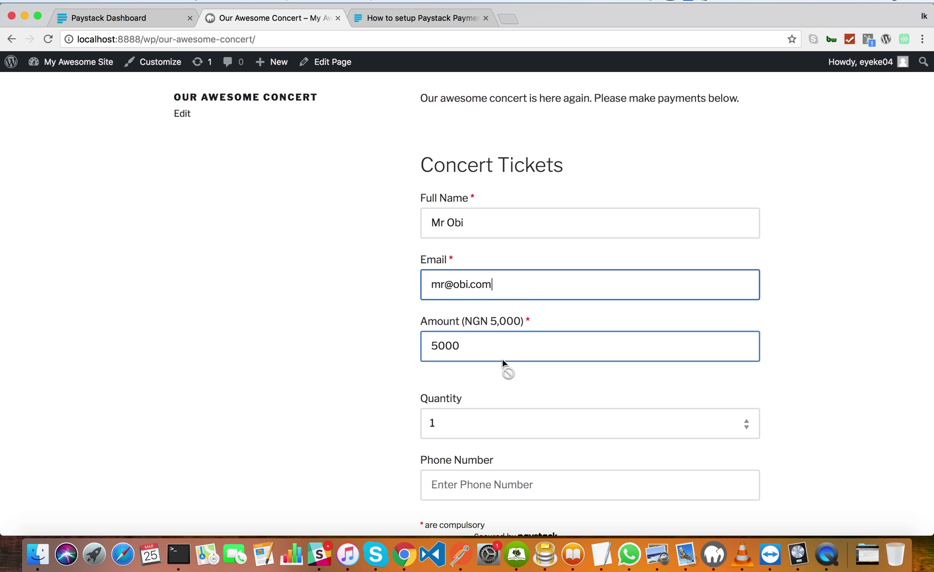
Set the ticket quantity to 5, raising the amount to 25000, and fill in the phone number.
scroll(502, 359, down, 3)
double_click(464, 222)
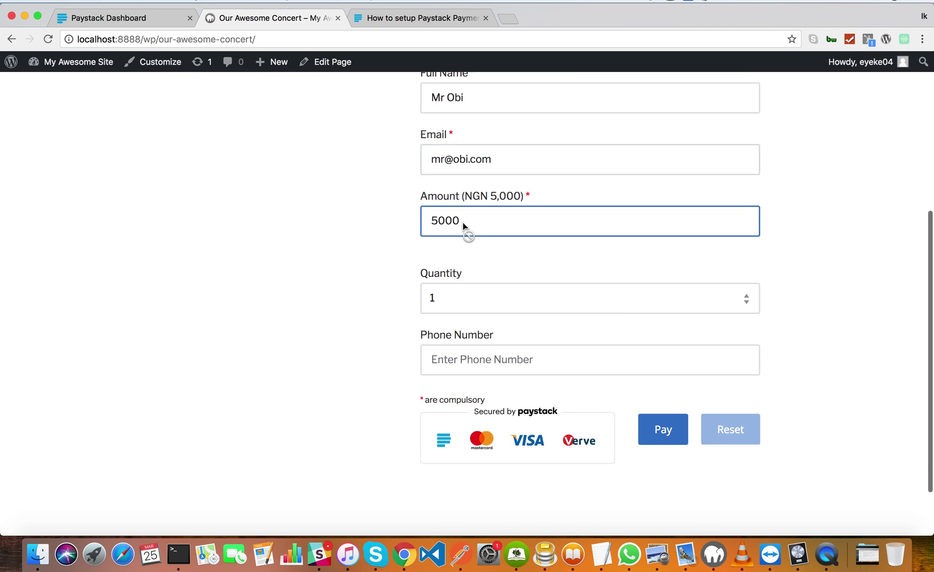
double_click(520, 225)
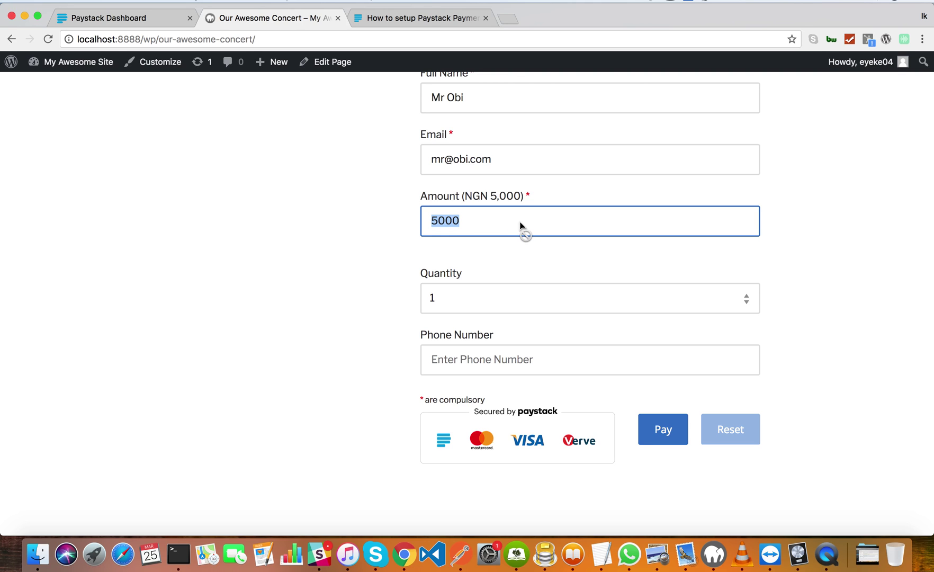
click(518, 228)
scroll(490, 275, down, 3)
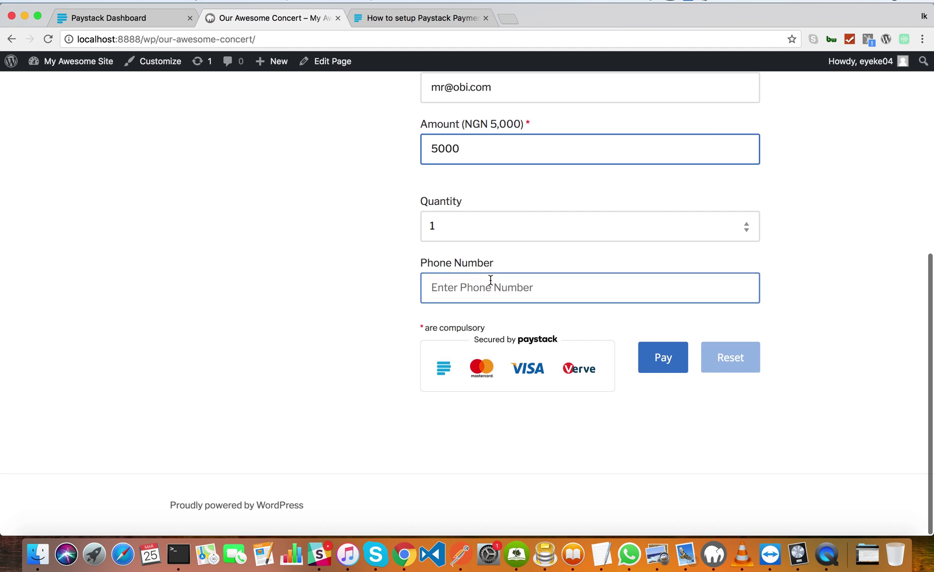
click(486, 238)
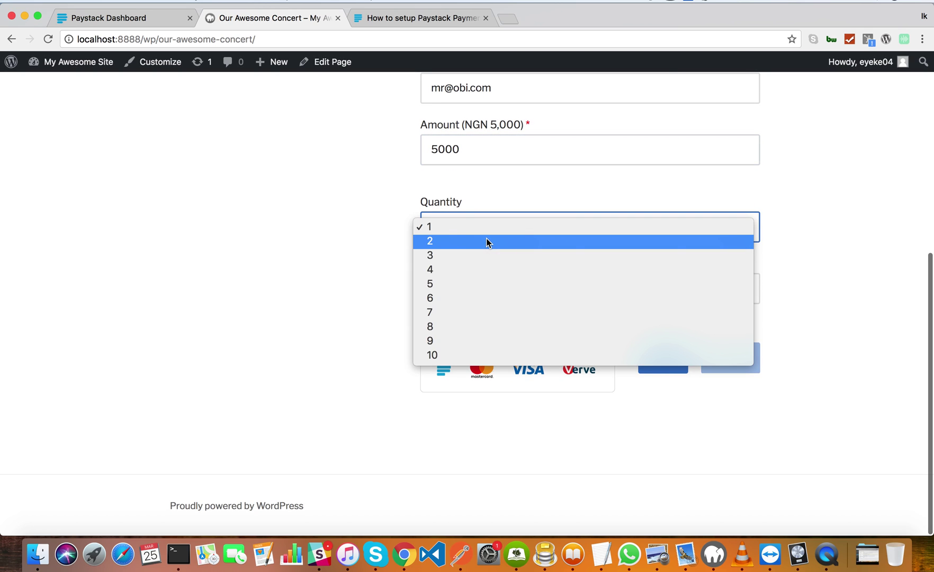
click(494, 284)
click(503, 281)
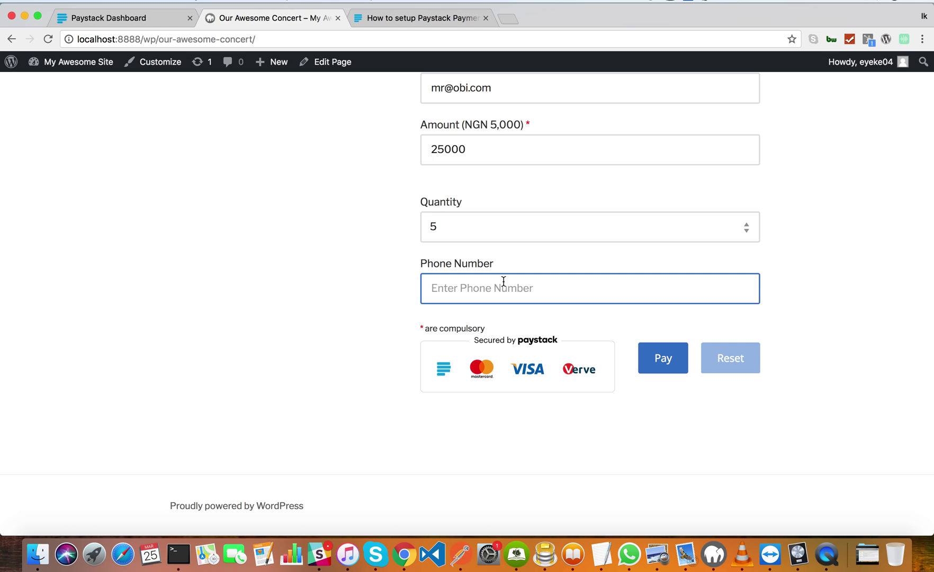
text(08001234567)
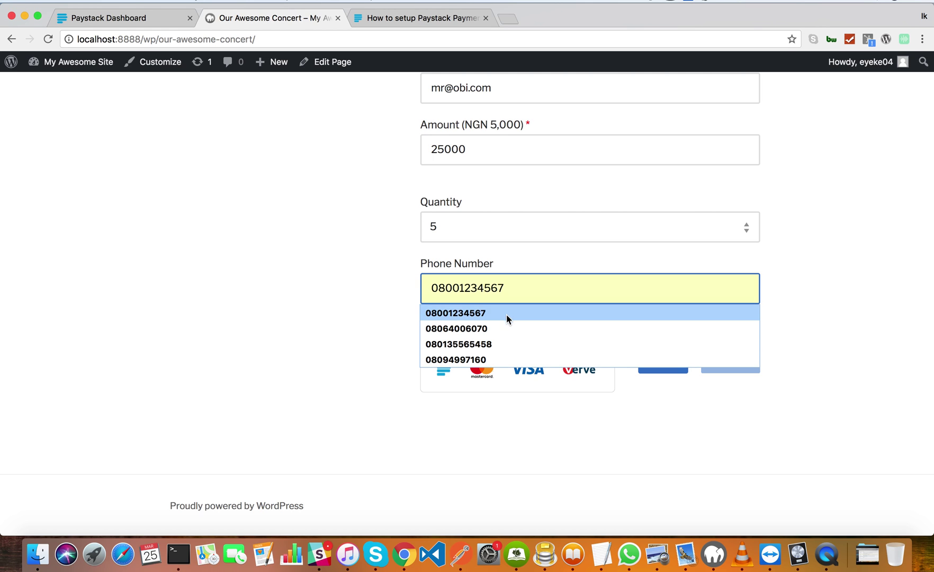
click(506, 314)
Submit the ticket order to Paystack's test checkout and copy the test card number.
click(662, 366)
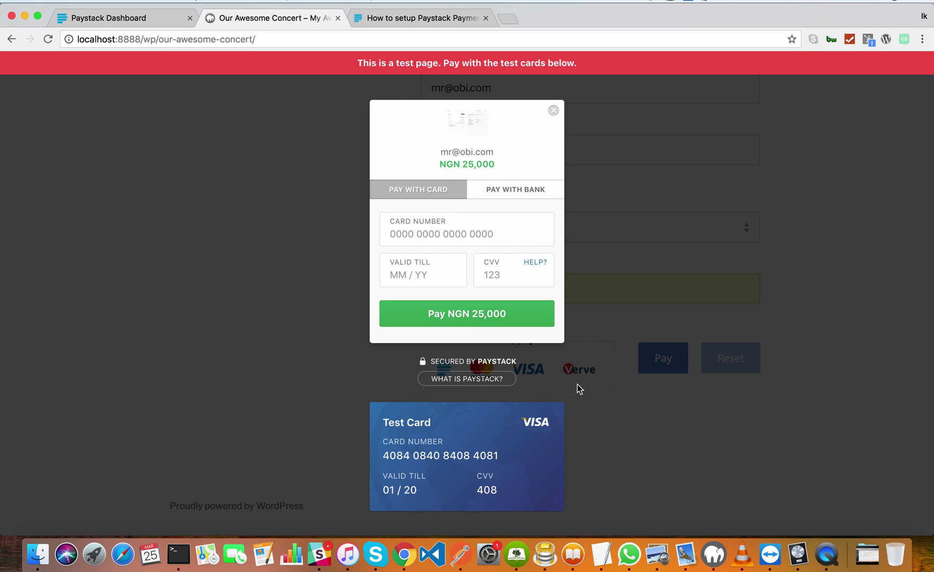
click(479, 462)
click(478, 242)
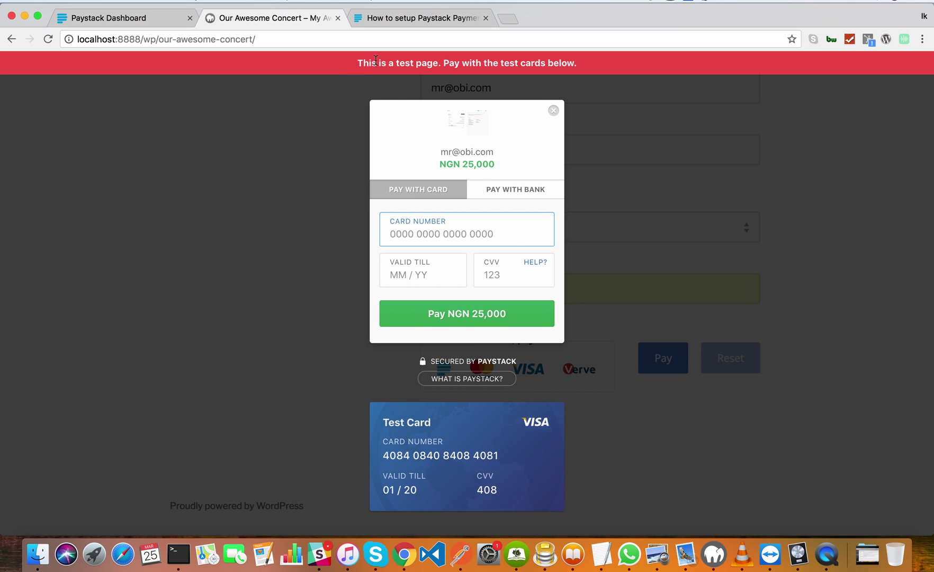
Paste the test card number, enter 012040 for expiry and CVV, and pay NGN 25,000.
click(447, 240)
key(super+v)
click(432, 279)
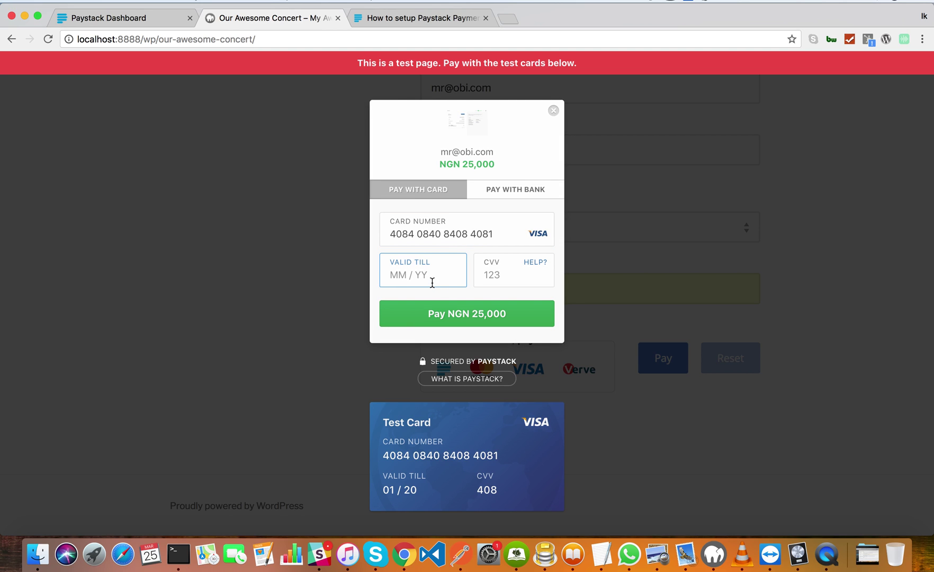
text(01 /20)
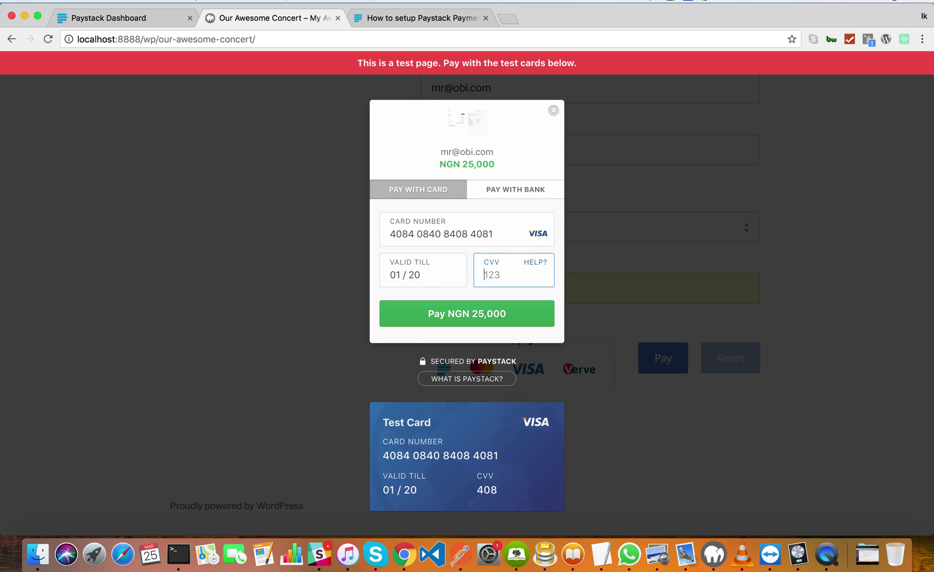
text(408)
click(487, 315)
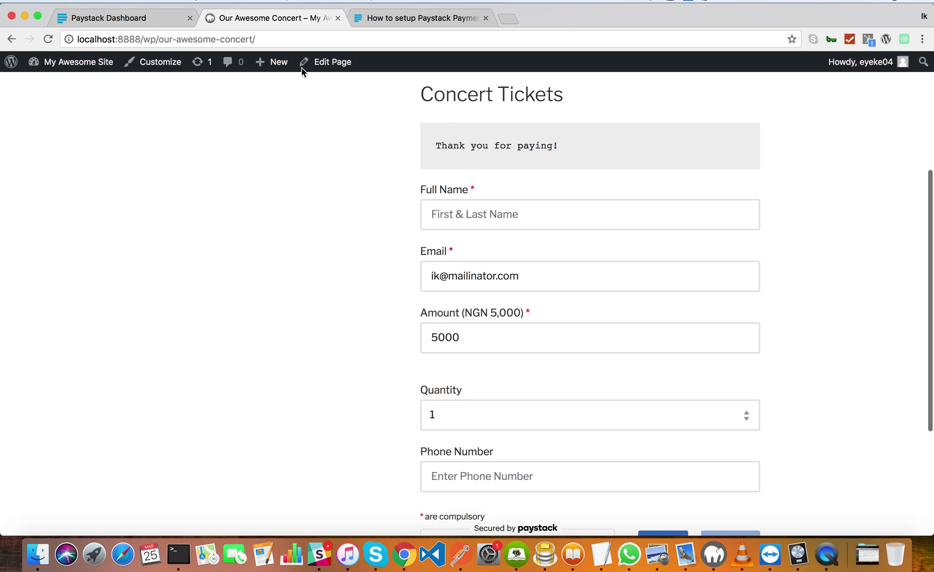
Load the WordPress admin dashboard at localhost:8888/wp/wp-admin.
click(136, 25)
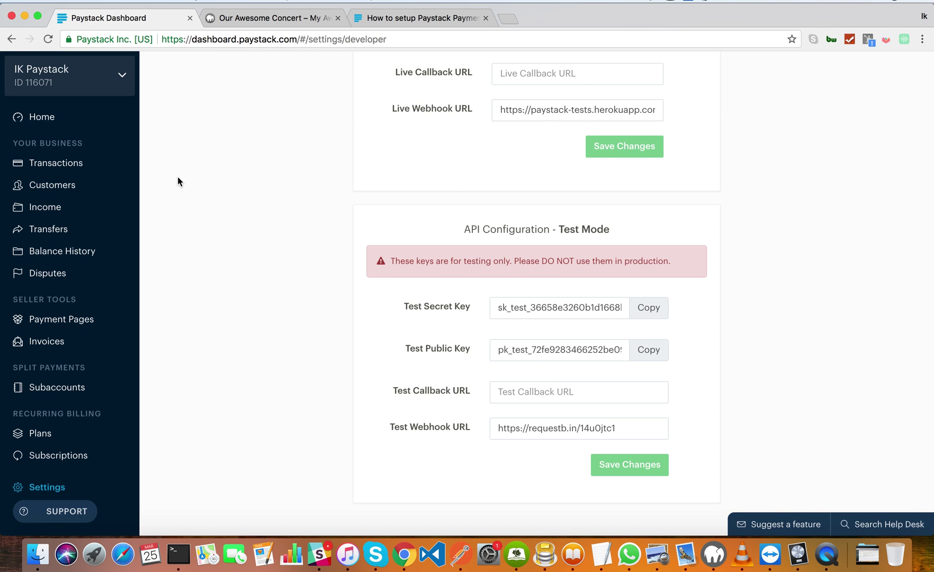
click(289, 20)
drag(164, 41, 218, 62)
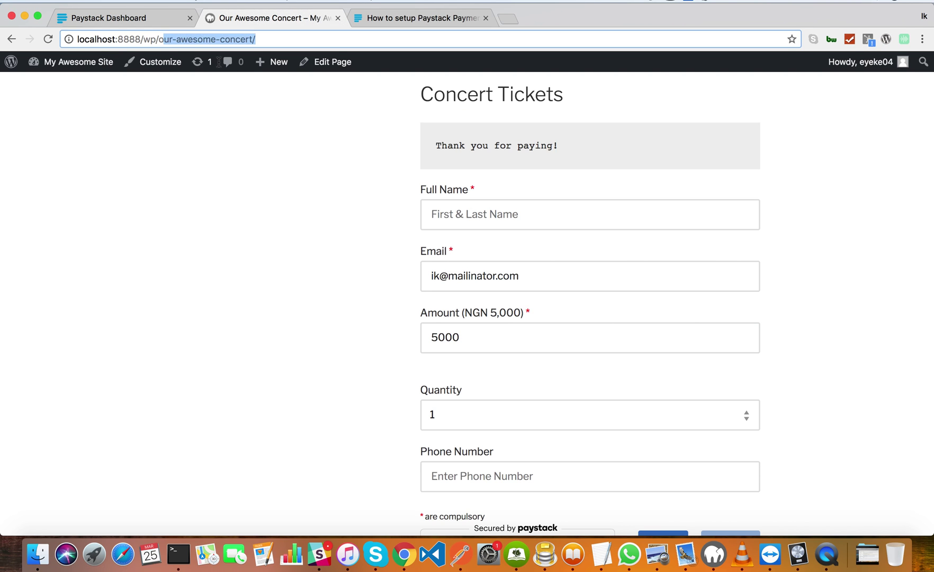
key(BackSpace)
key(BackSpace)
text(w)
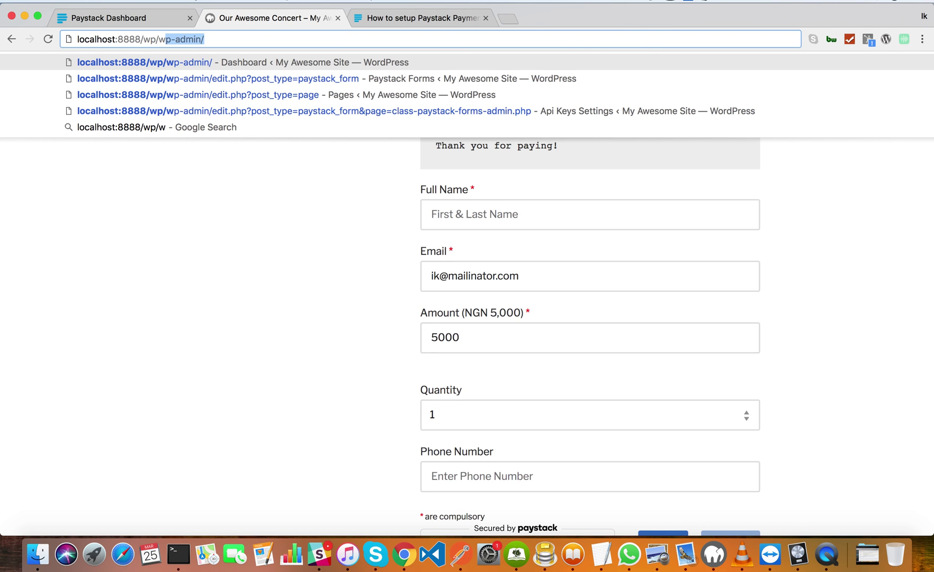
key(Return)
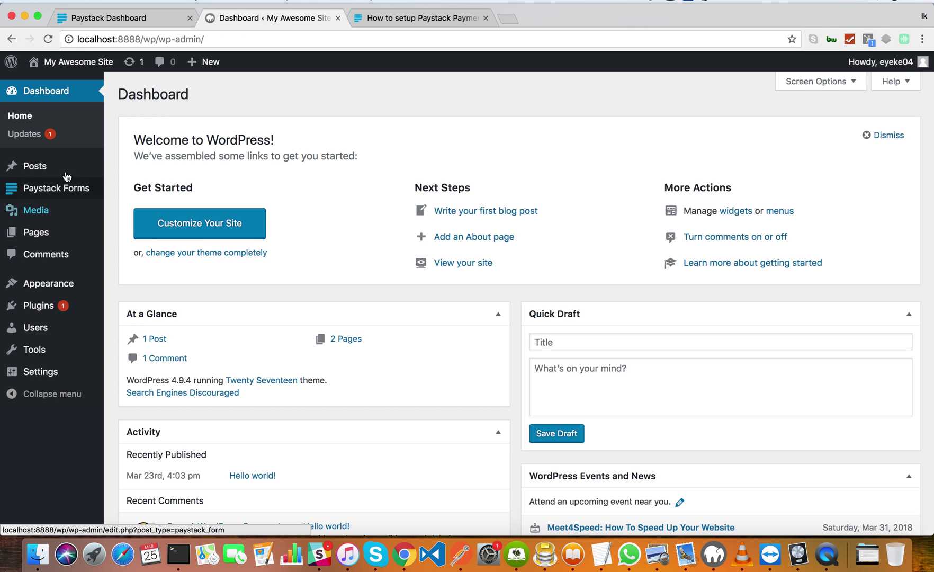
Check the Concert Tickets payments list for the NGN 25,000 five-ticket payment.
mouse_move(67, 200)
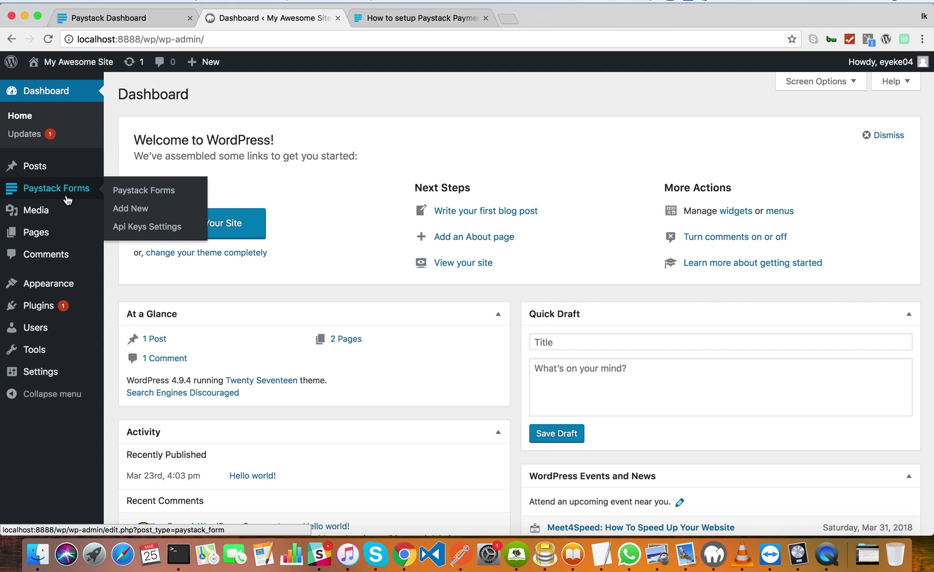
click(140, 190)
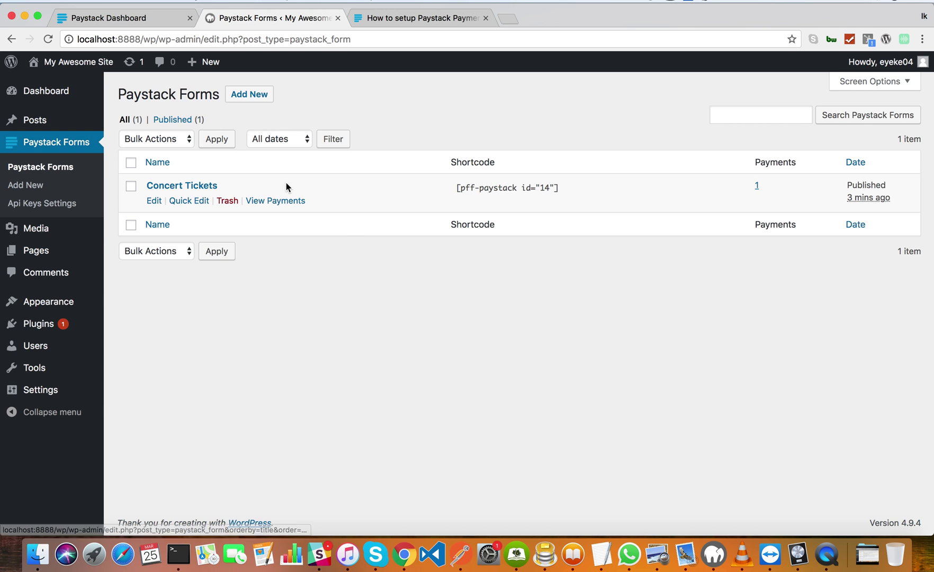
click(280, 202)
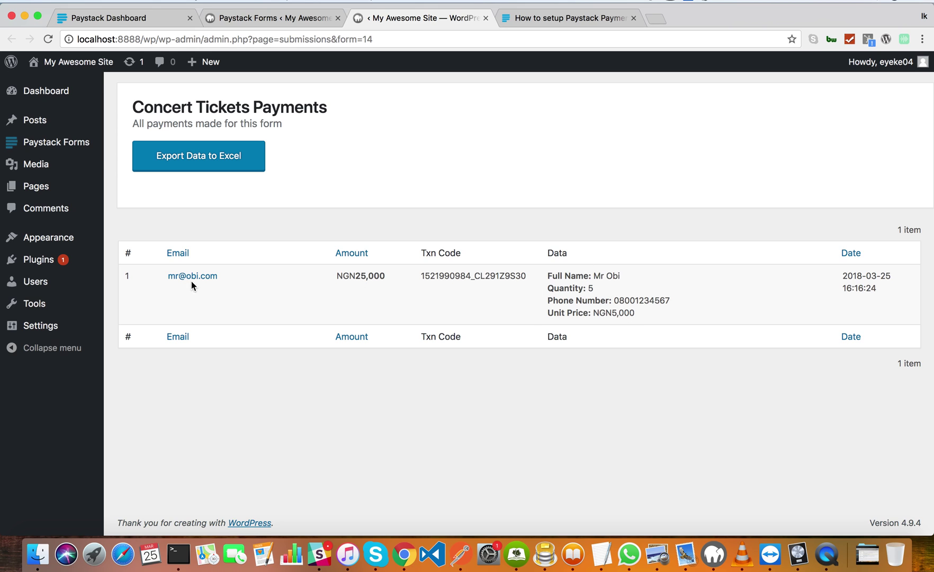
double_click(475, 274)
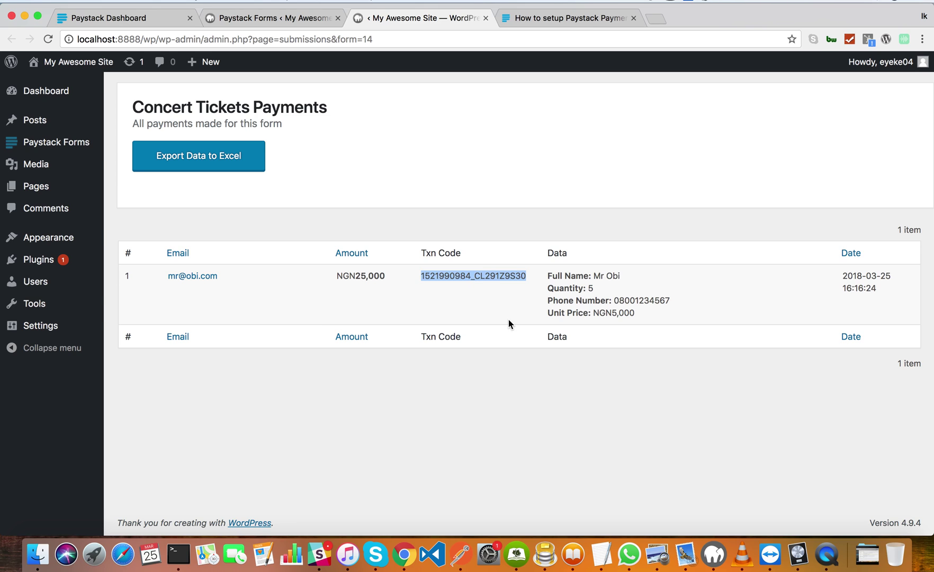
click(496, 305)
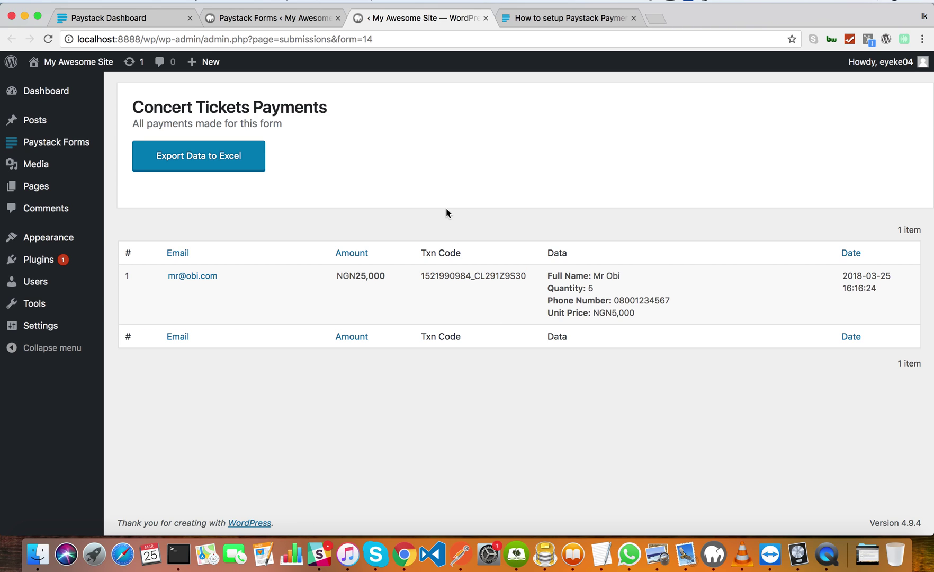
Open the Concert Tickets form for editing, then return to the Paystack setup help guide.
click(65, 151)
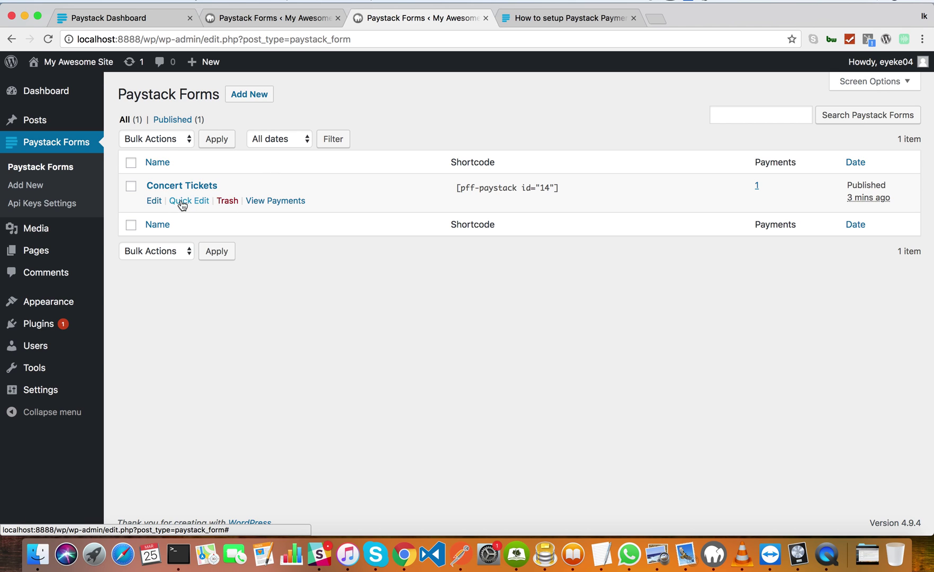
click(155, 201)
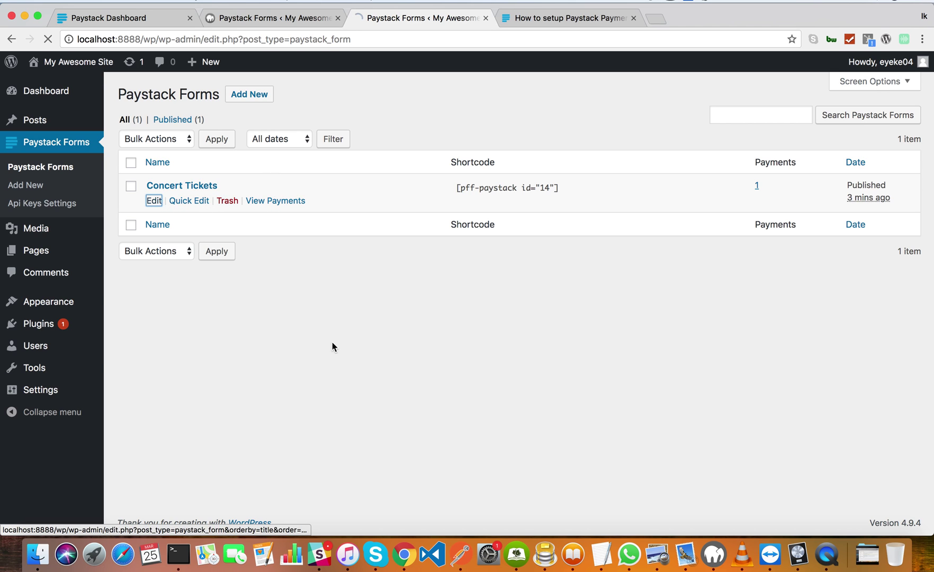
scroll(375, 389, down, 2)
scroll(374, 392, down, 5)
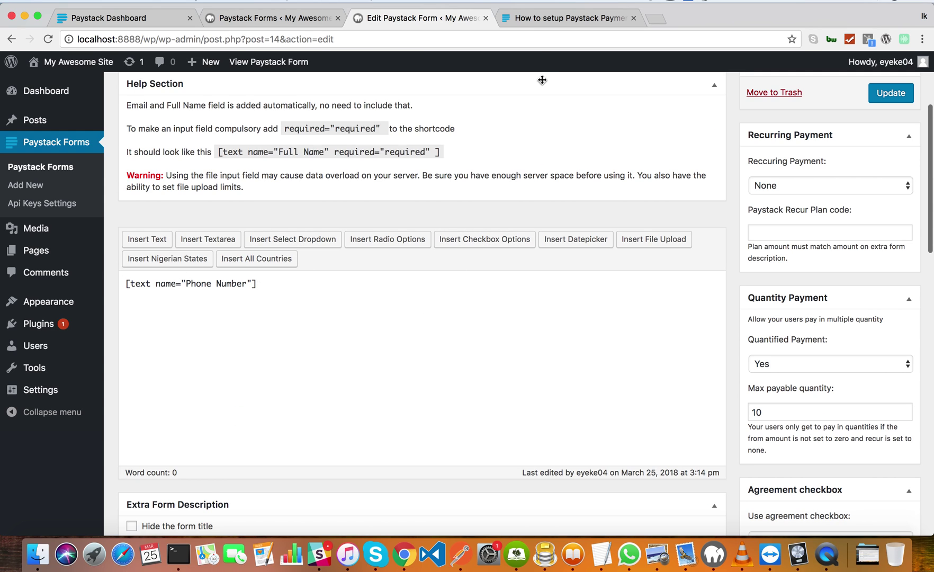
click(542, 18)
scroll(557, 243, up, 1)
scroll(557, 244, up, 20)
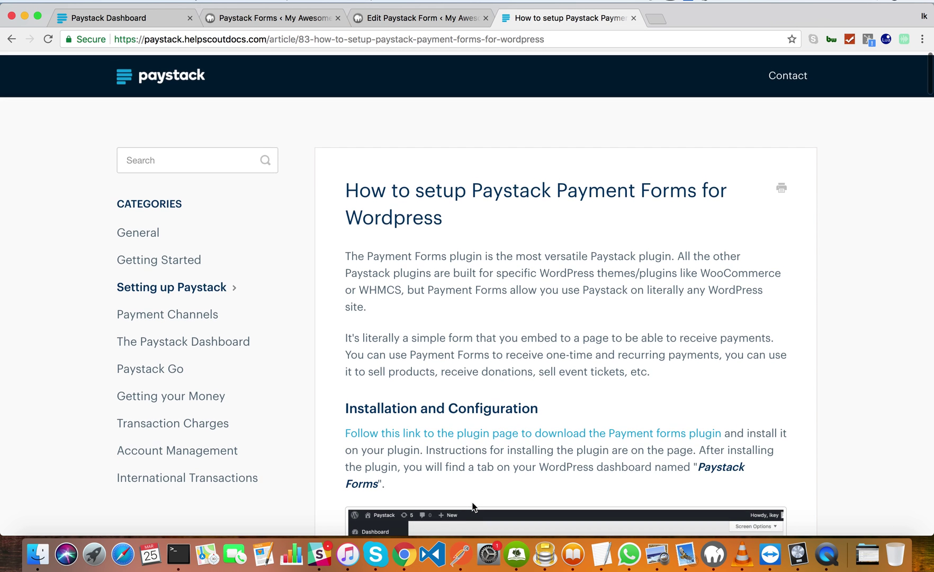
scroll(470, 459, down, 5)
scroll(469, 459, down, 13)
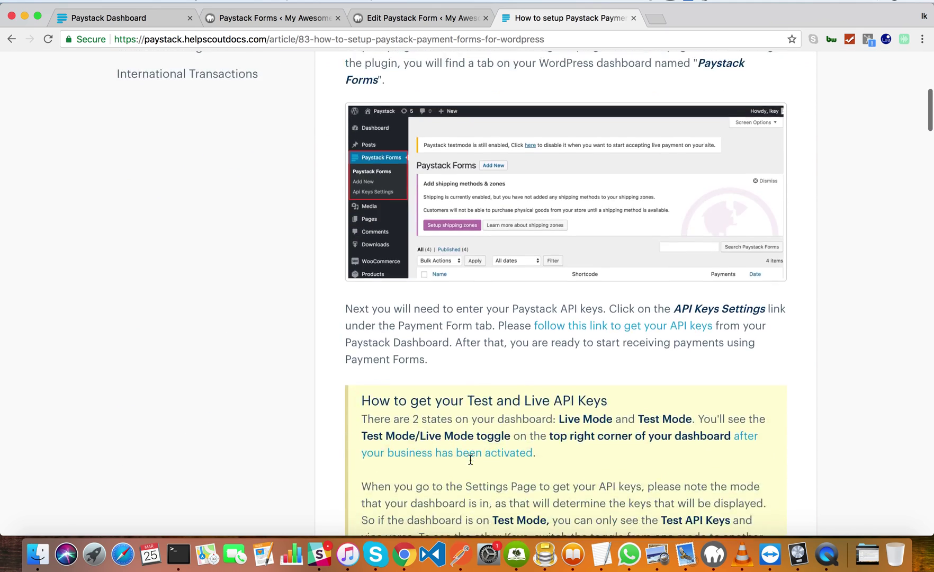
scroll(470, 459, down, 12)
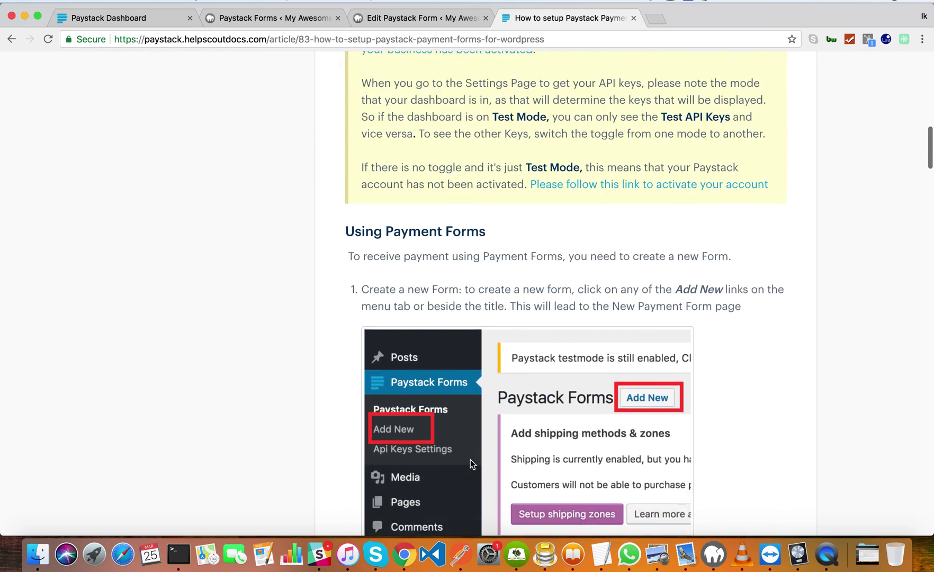
scroll(470, 460, down, 7)
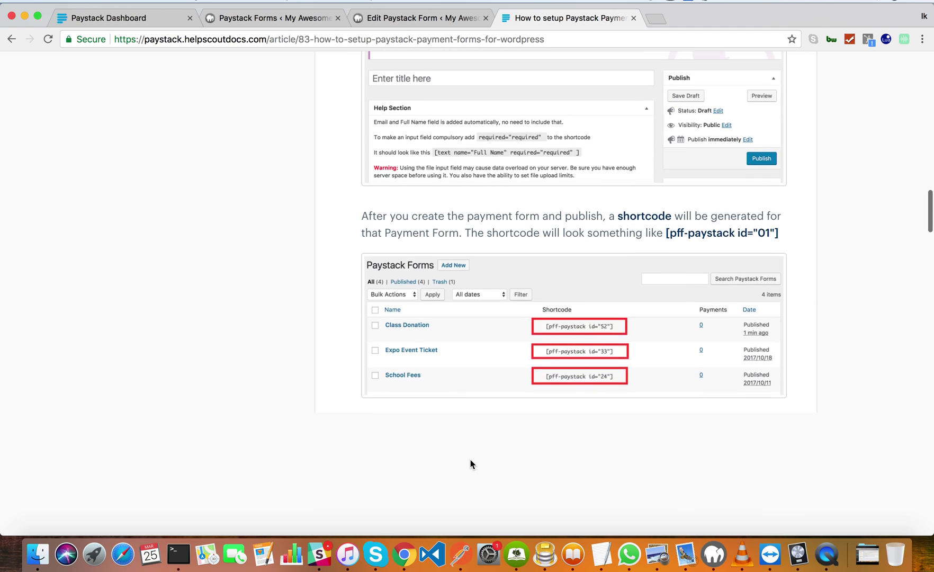
scroll(471, 461, down, 11)
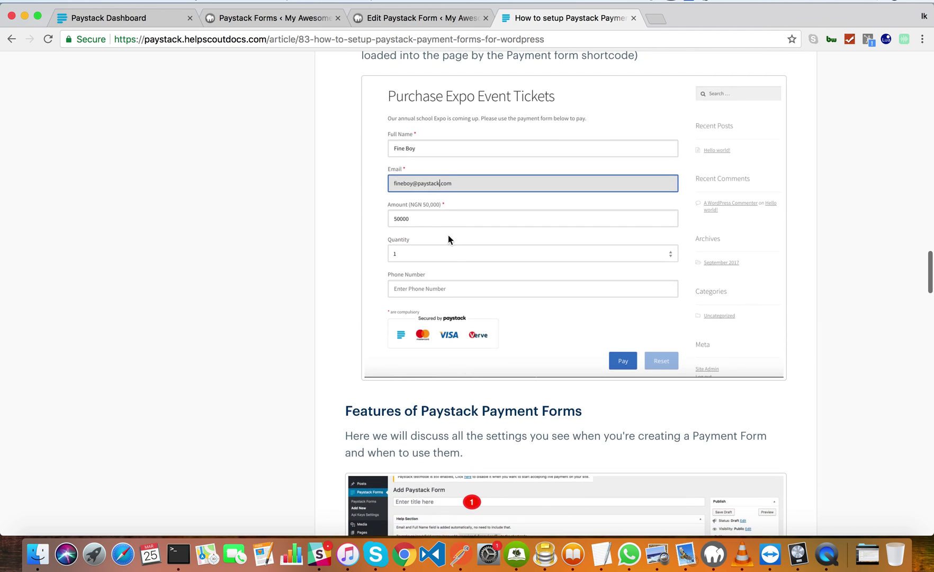
click(383, 21)
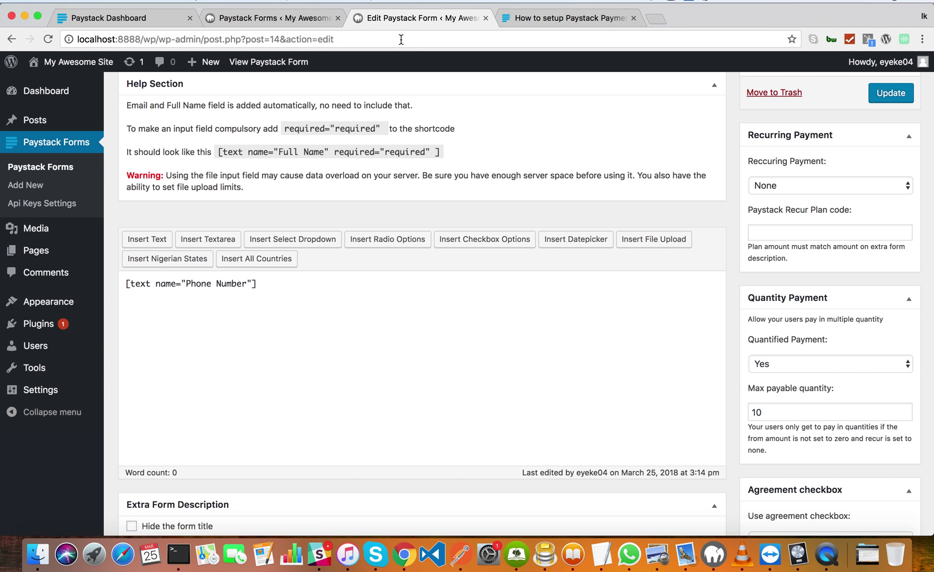
scroll(431, 100, up, 4)
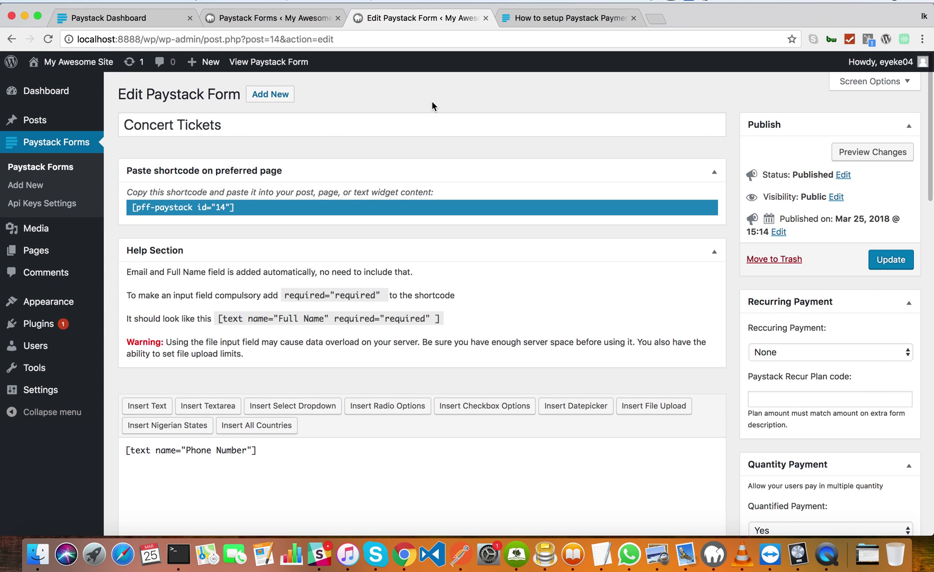